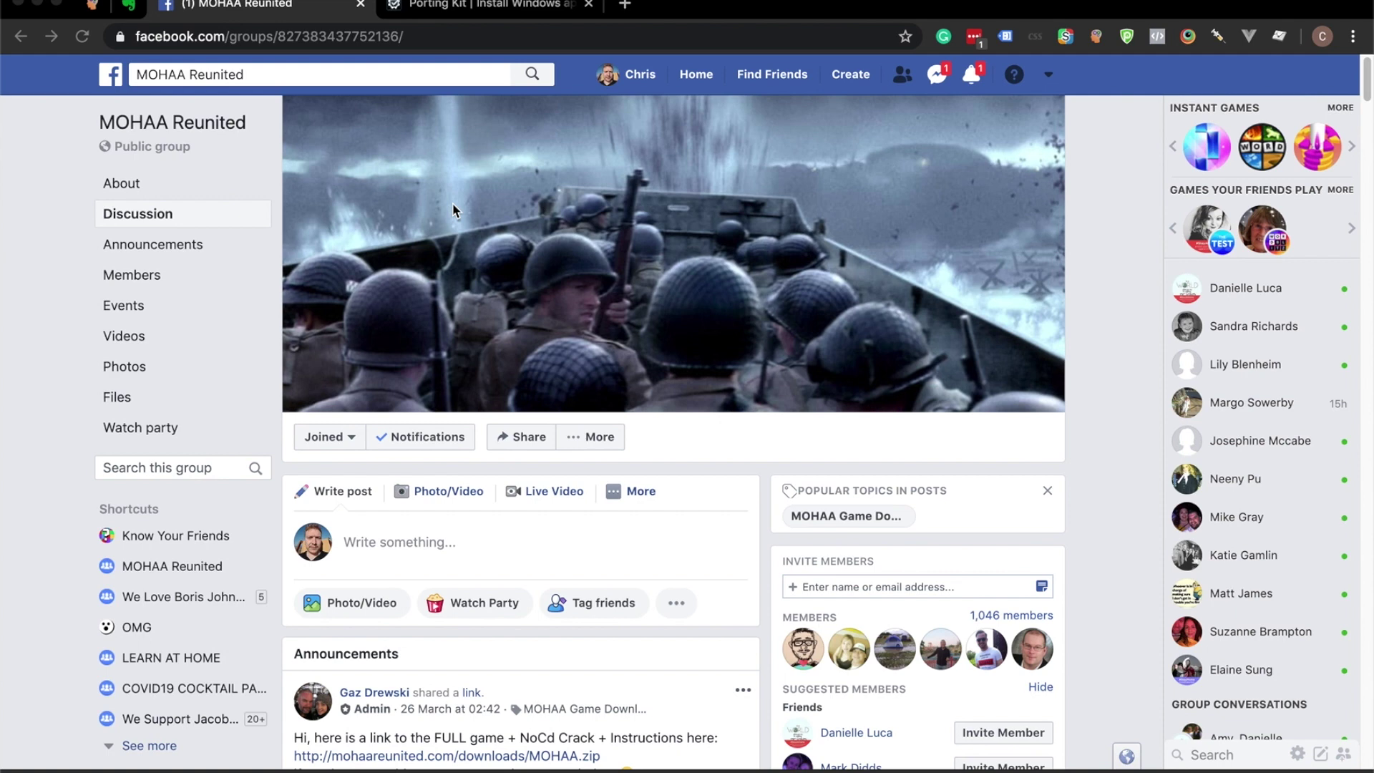
Step: Open the Mac gameplay video post in the Facebook feed and skip ahead to about 0:17
scroll(552, 657, down, 5)
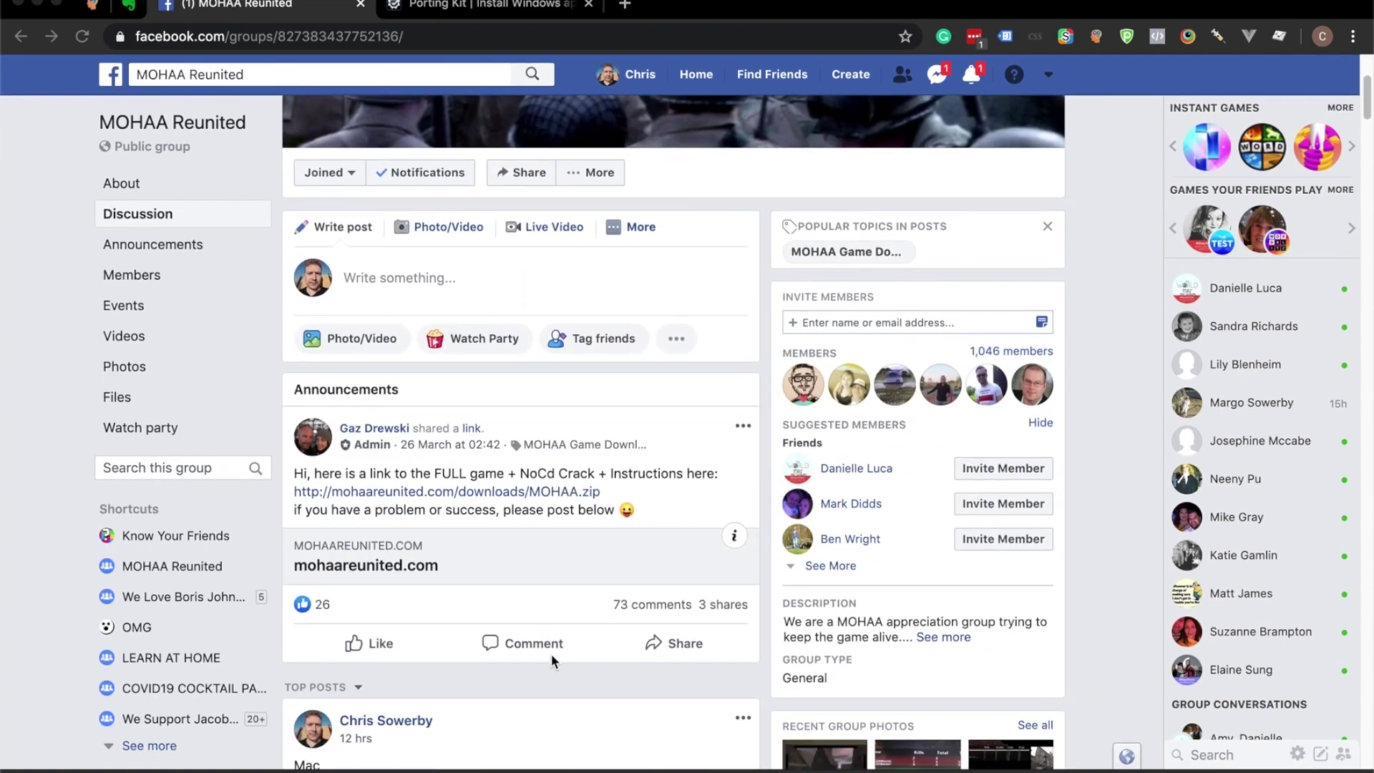
scroll(551, 654, down, 8)
scroll(551, 654, up, 13)
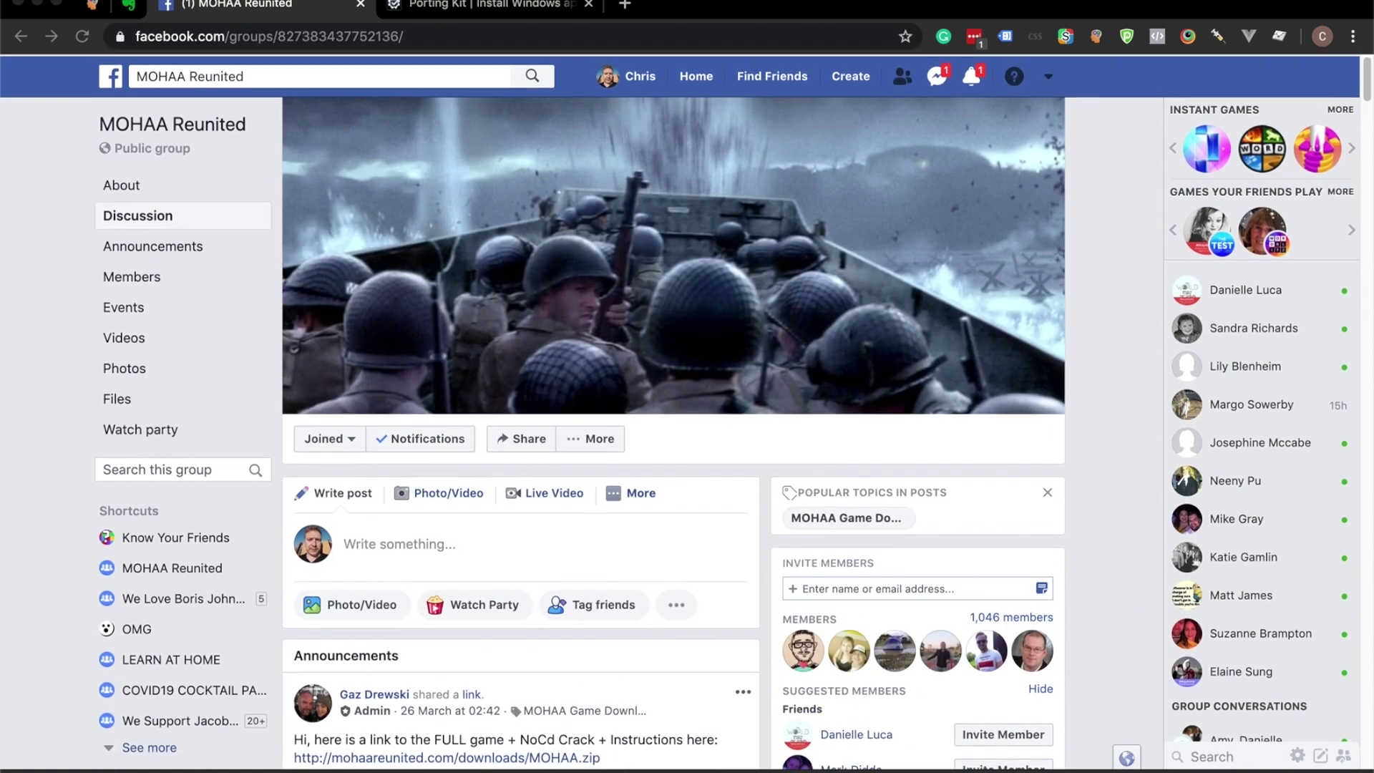
scroll(436, 566, up, 2)
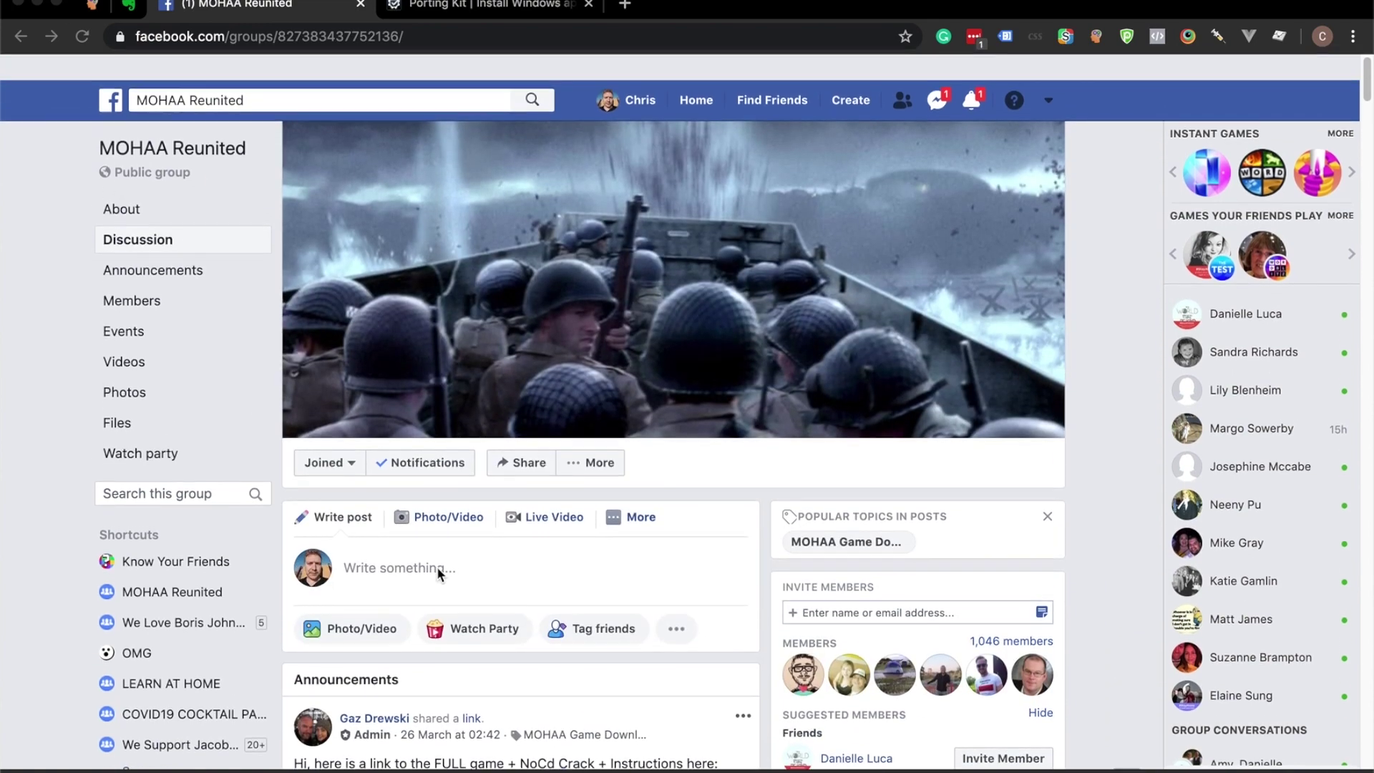
scroll(436, 565, down, 10)
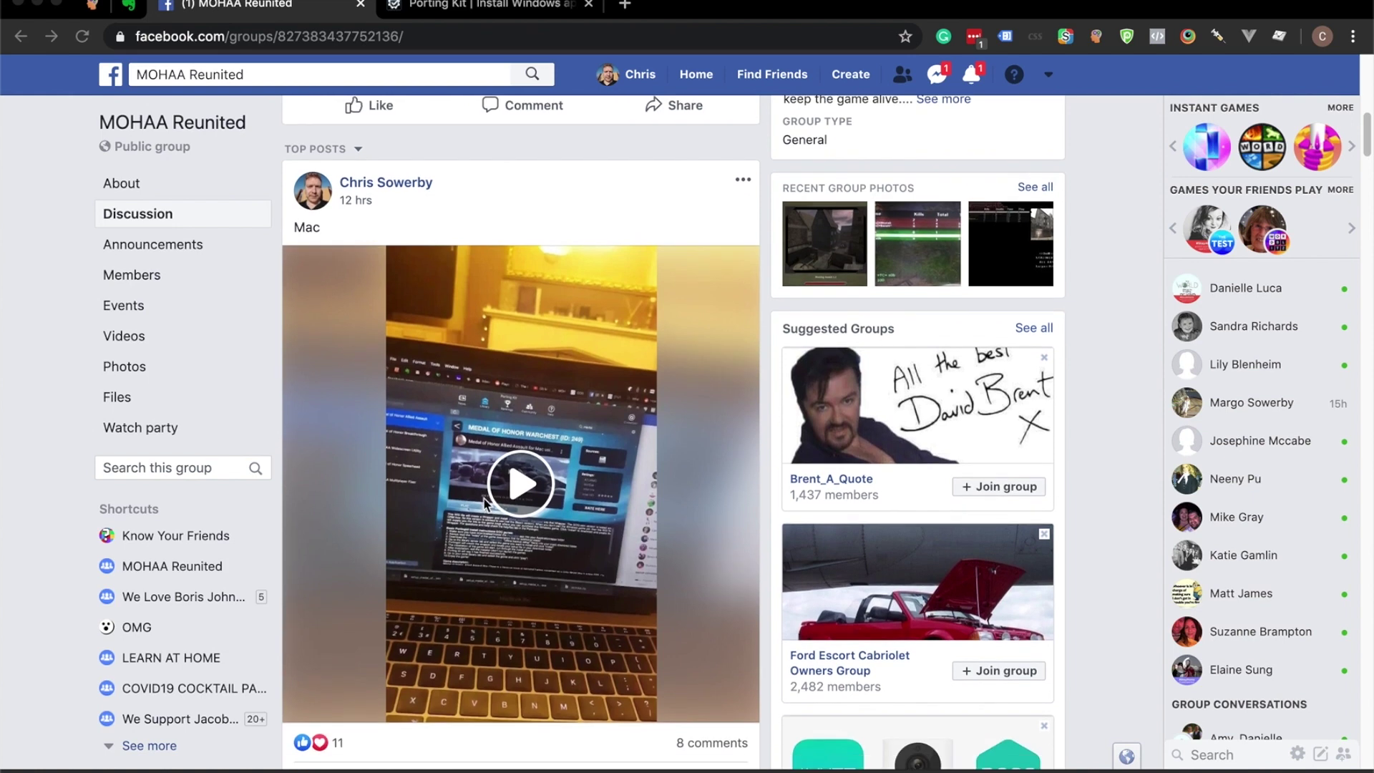
click(529, 481)
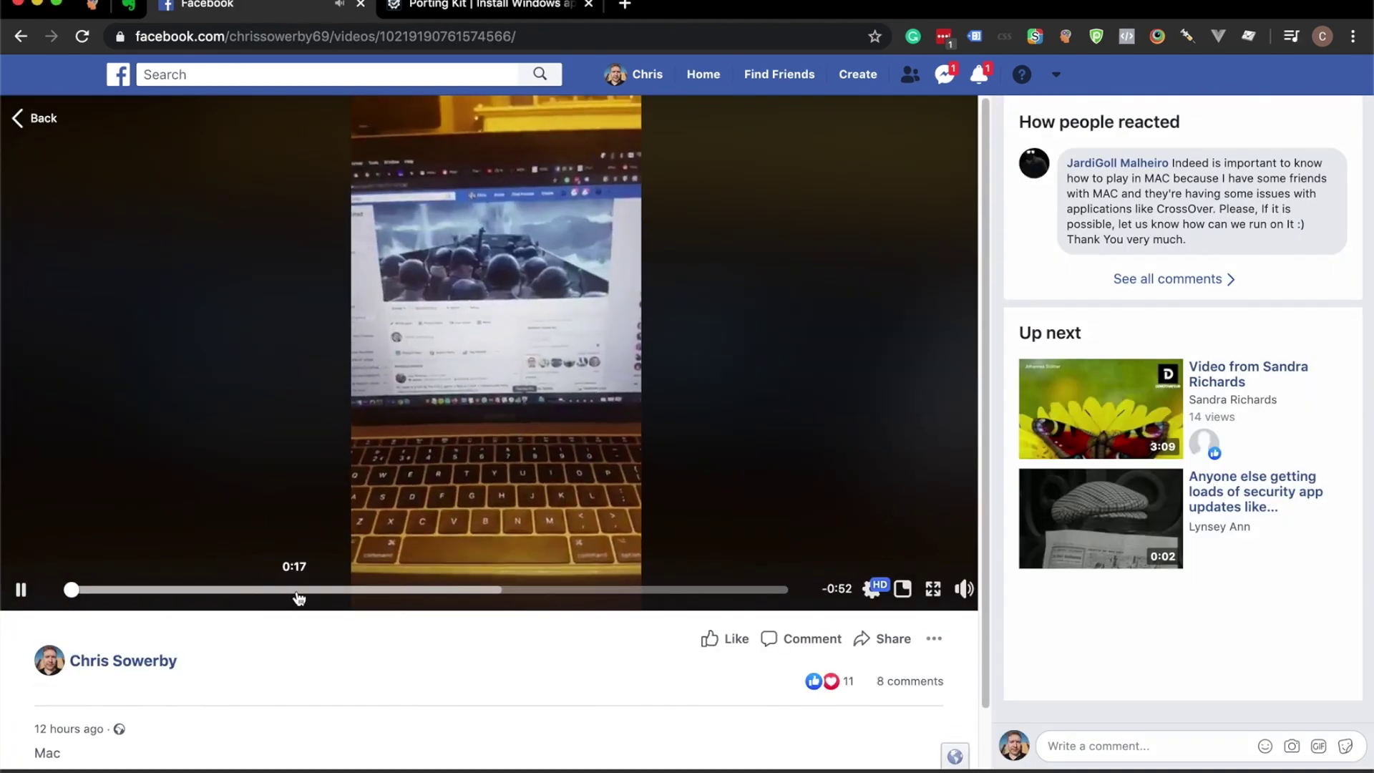
click(297, 592)
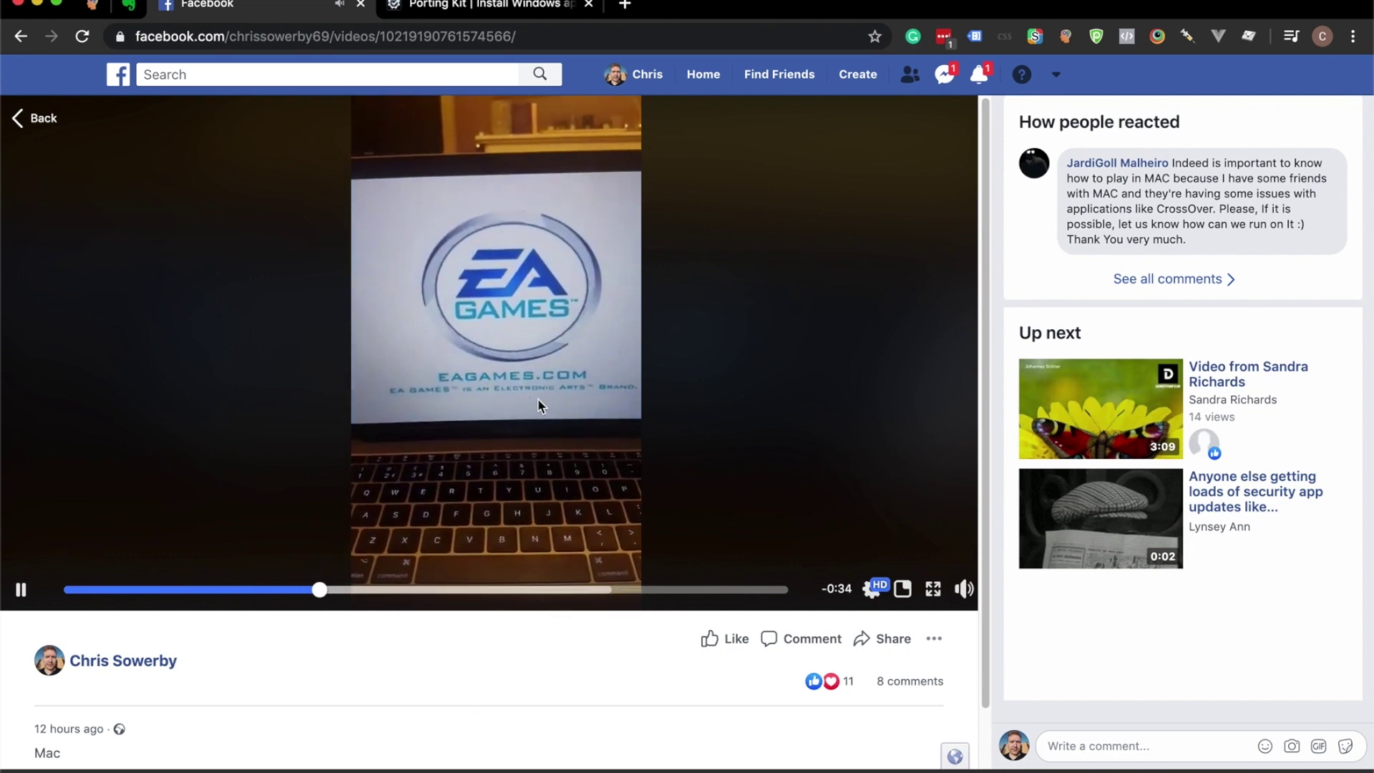
Step: Pause on the Medal of Honor title, then switch to the Porting Kit site and launch the app
click(20, 589)
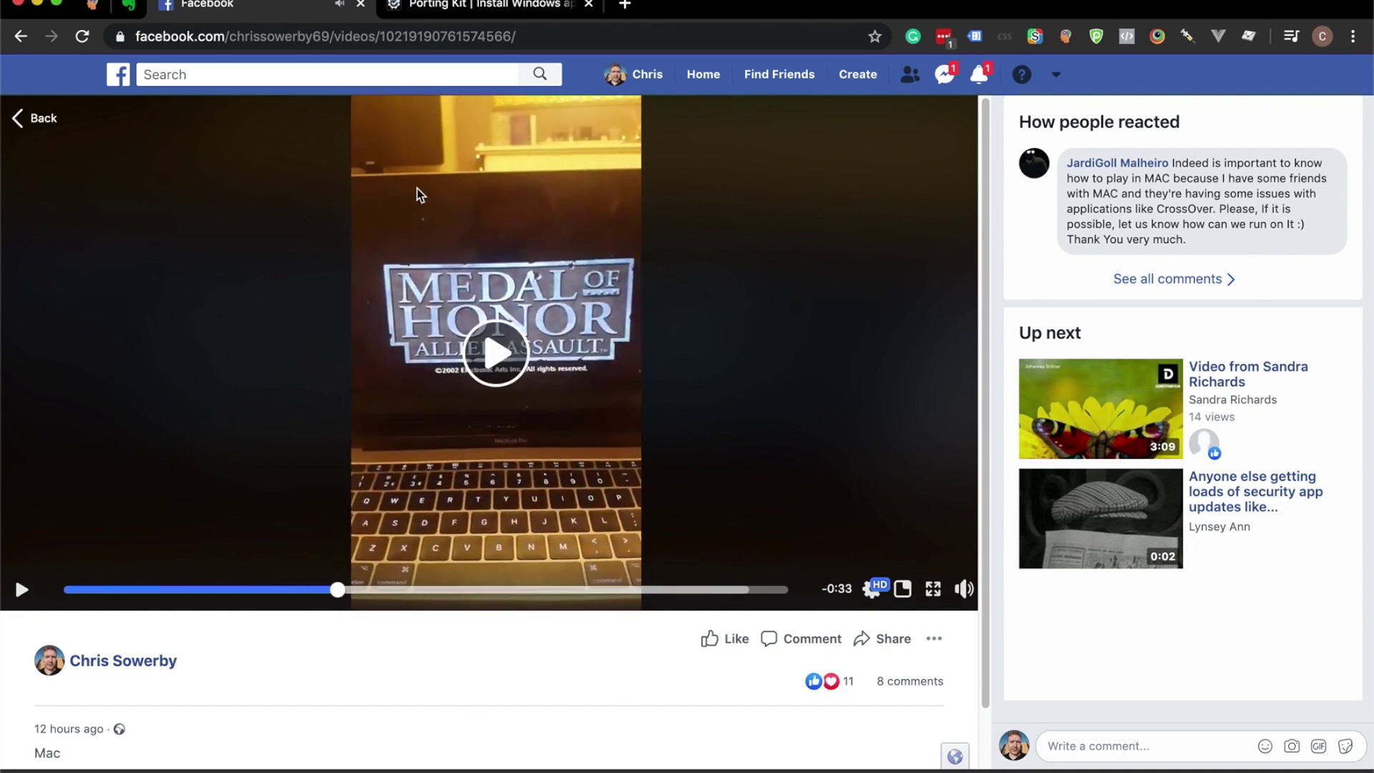
click(482, 18)
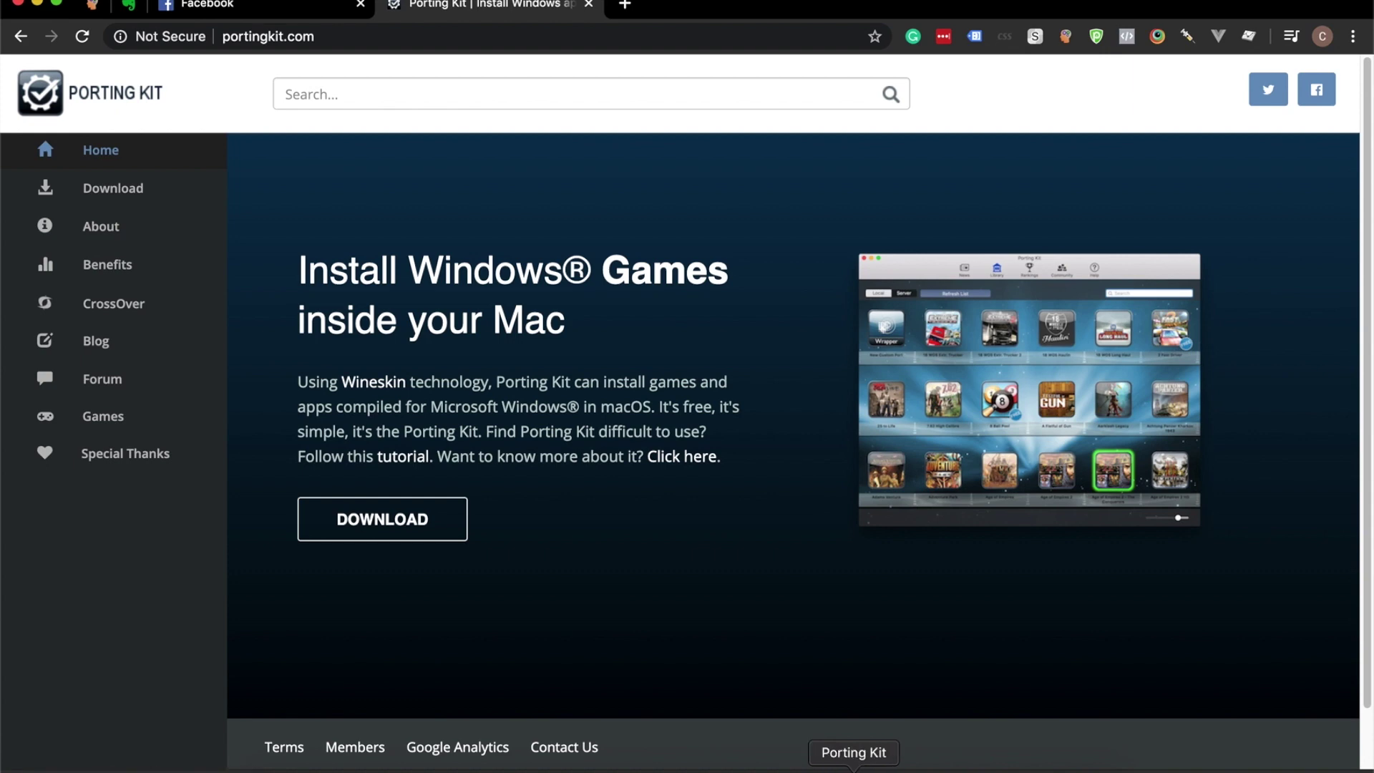
click(854, 769)
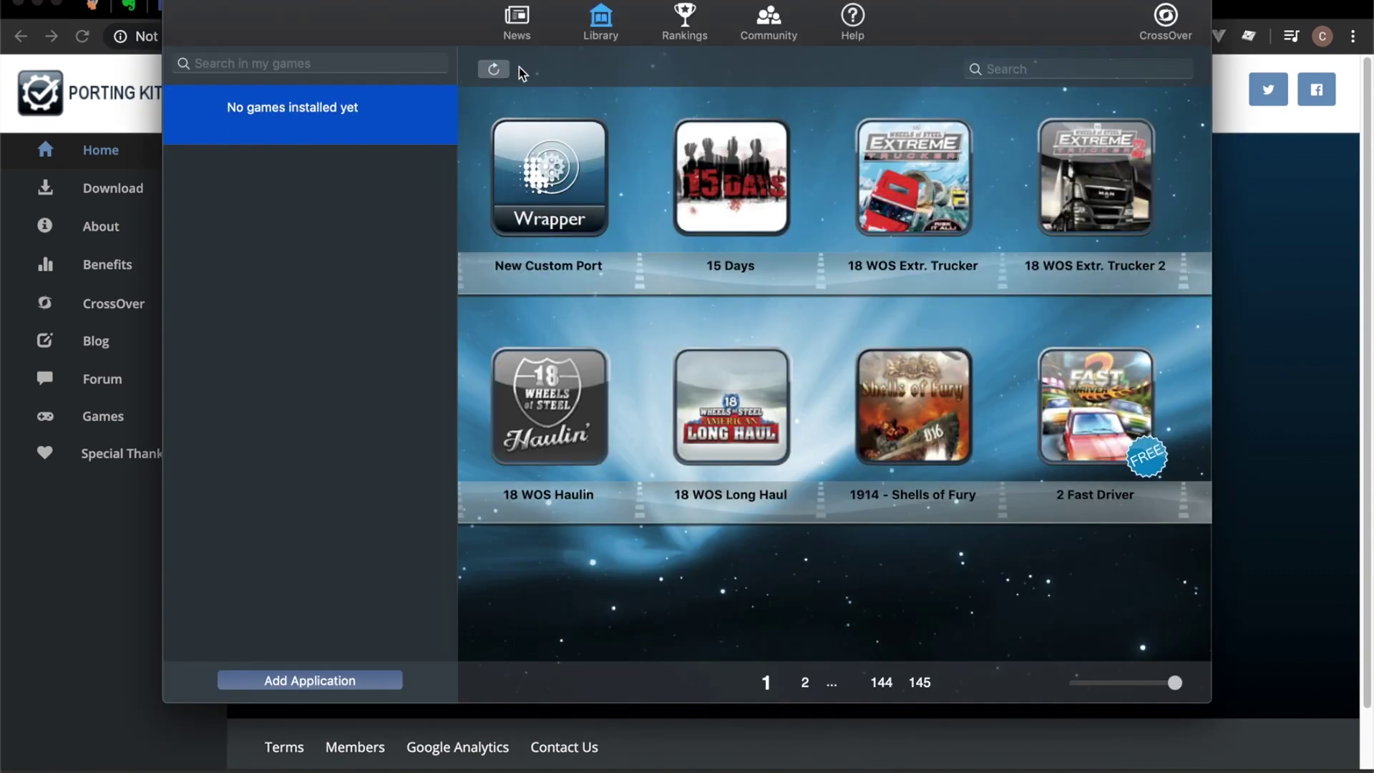
Step: Search the library for 'meda' and start installing Medal of Honor - Warchest via its GOG store page
click(518, 27)
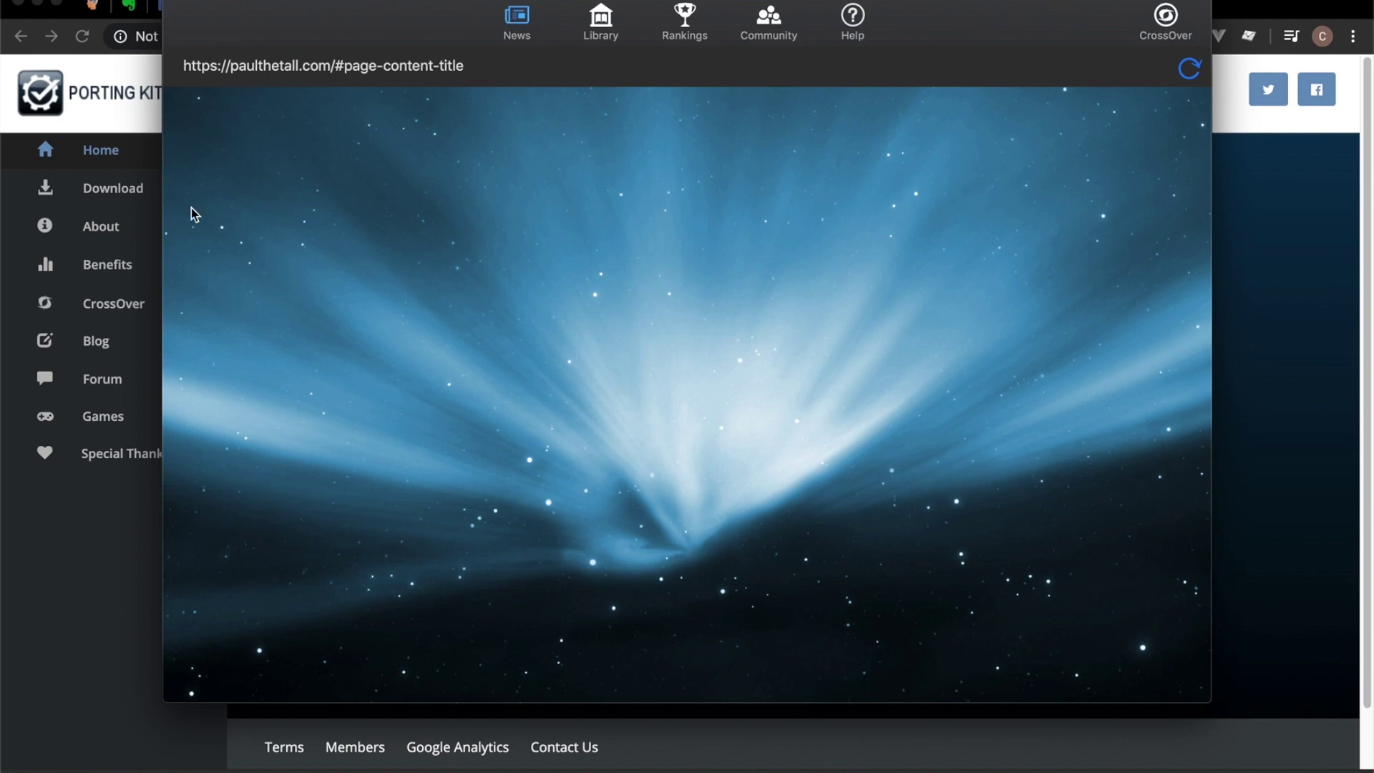
click(599, 30)
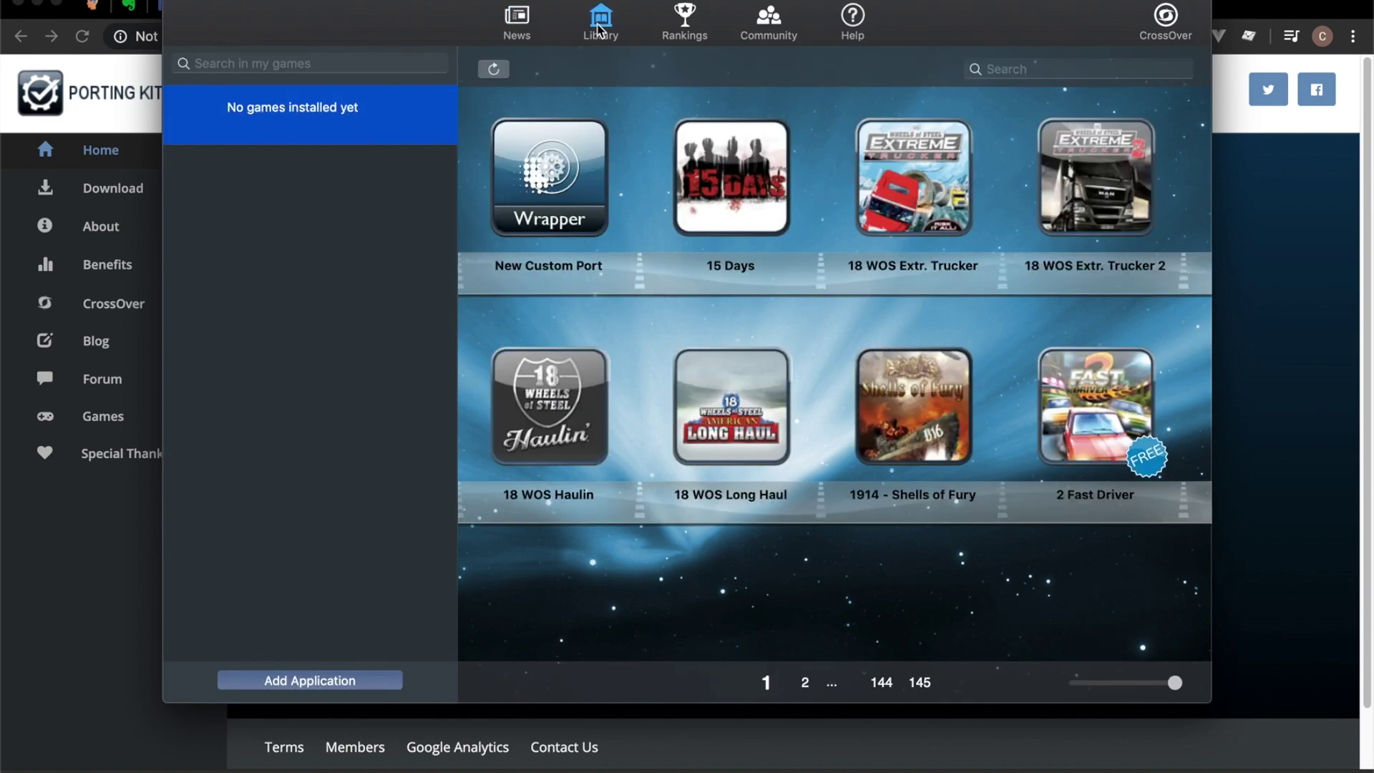
click(1013, 70)
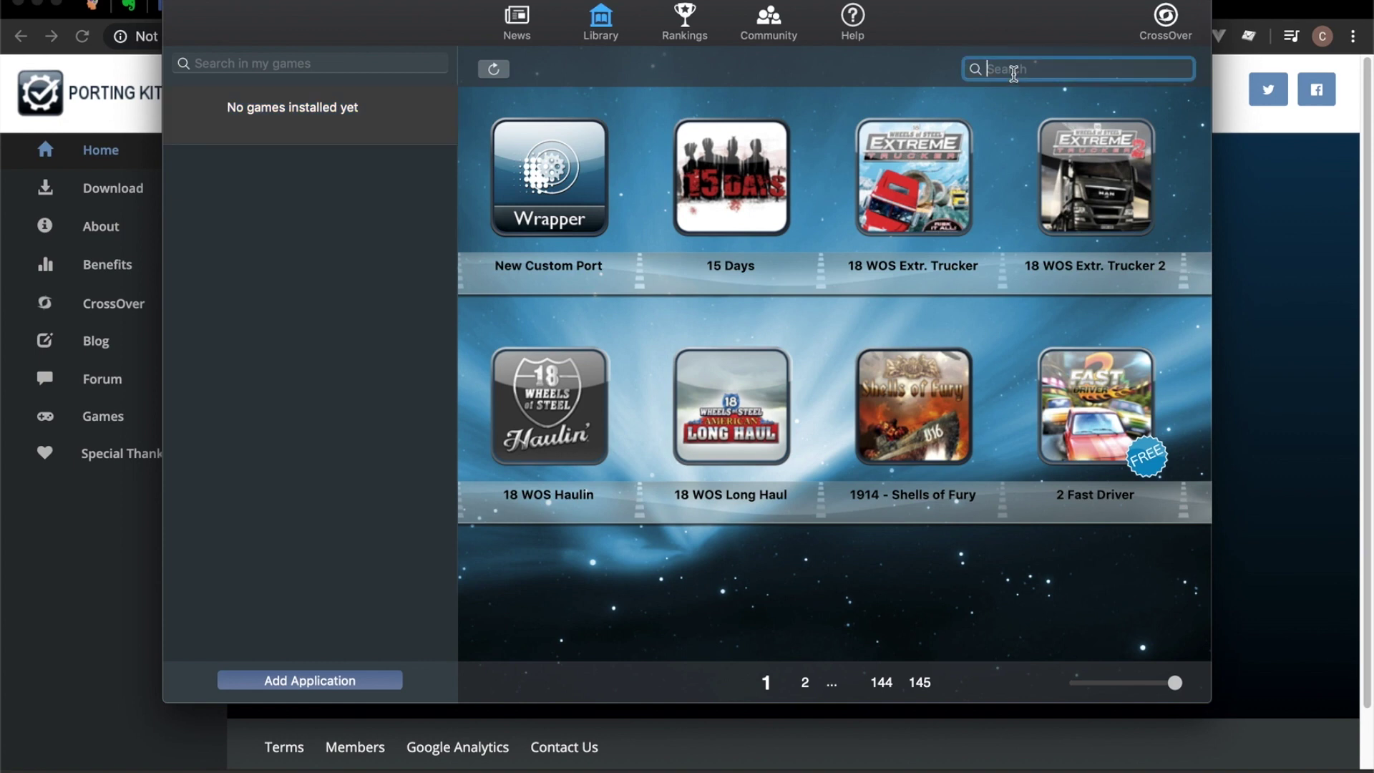
text(medal)
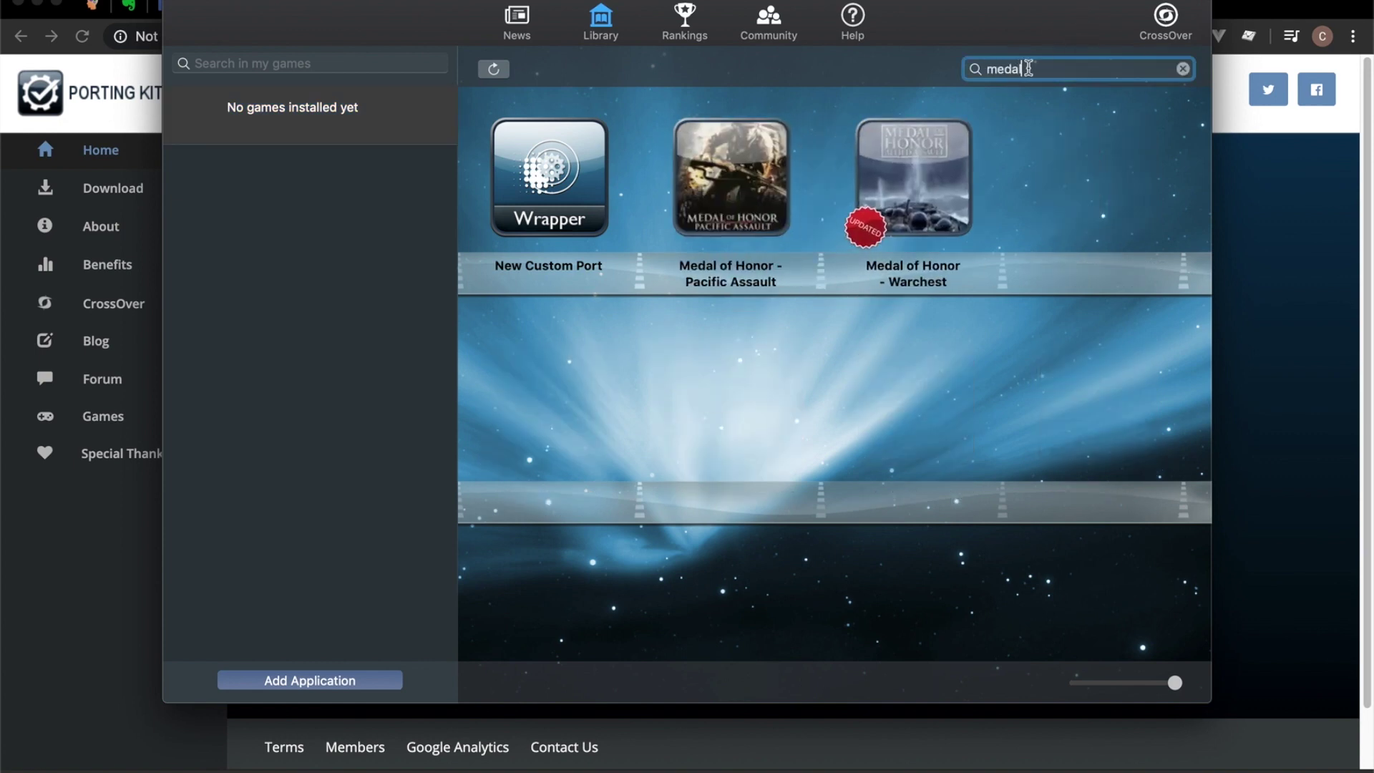
mouse_move(911, 217)
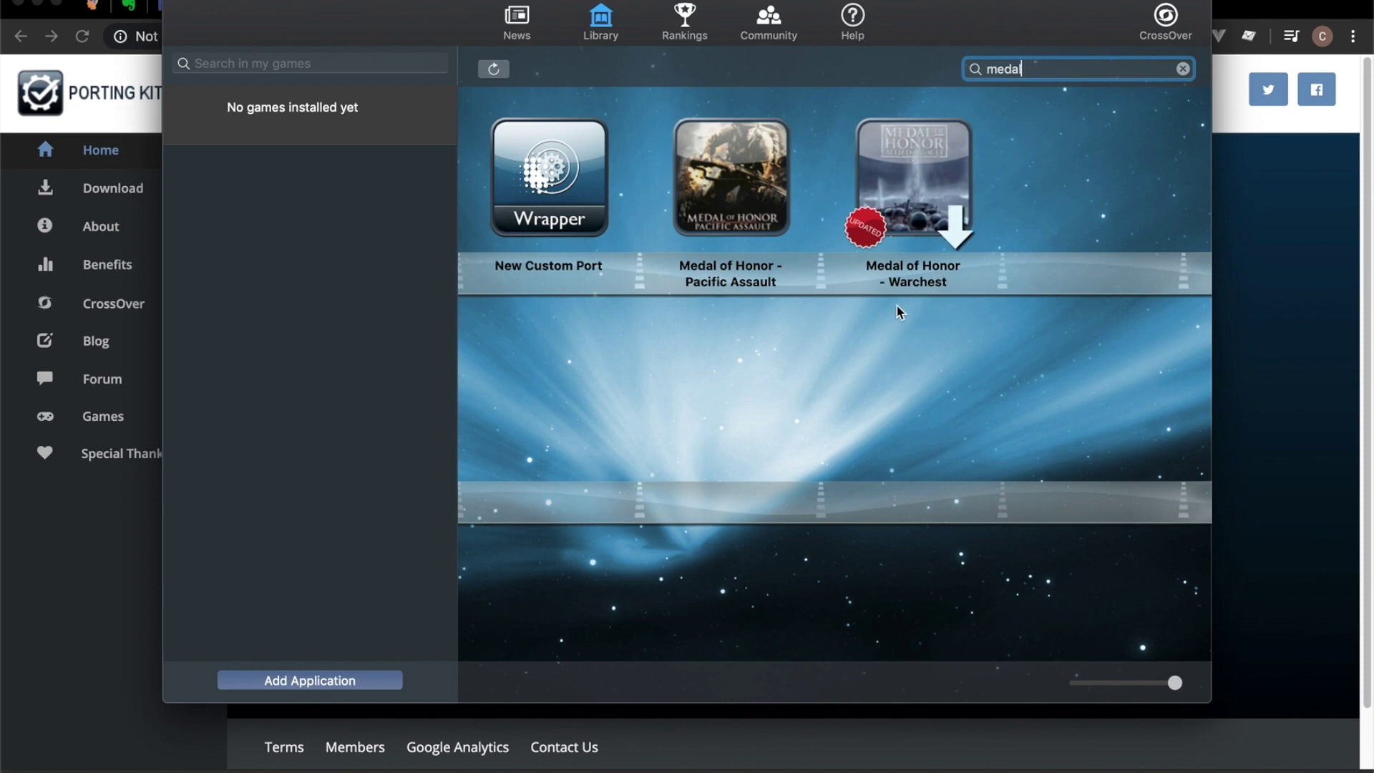
click(950, 224)
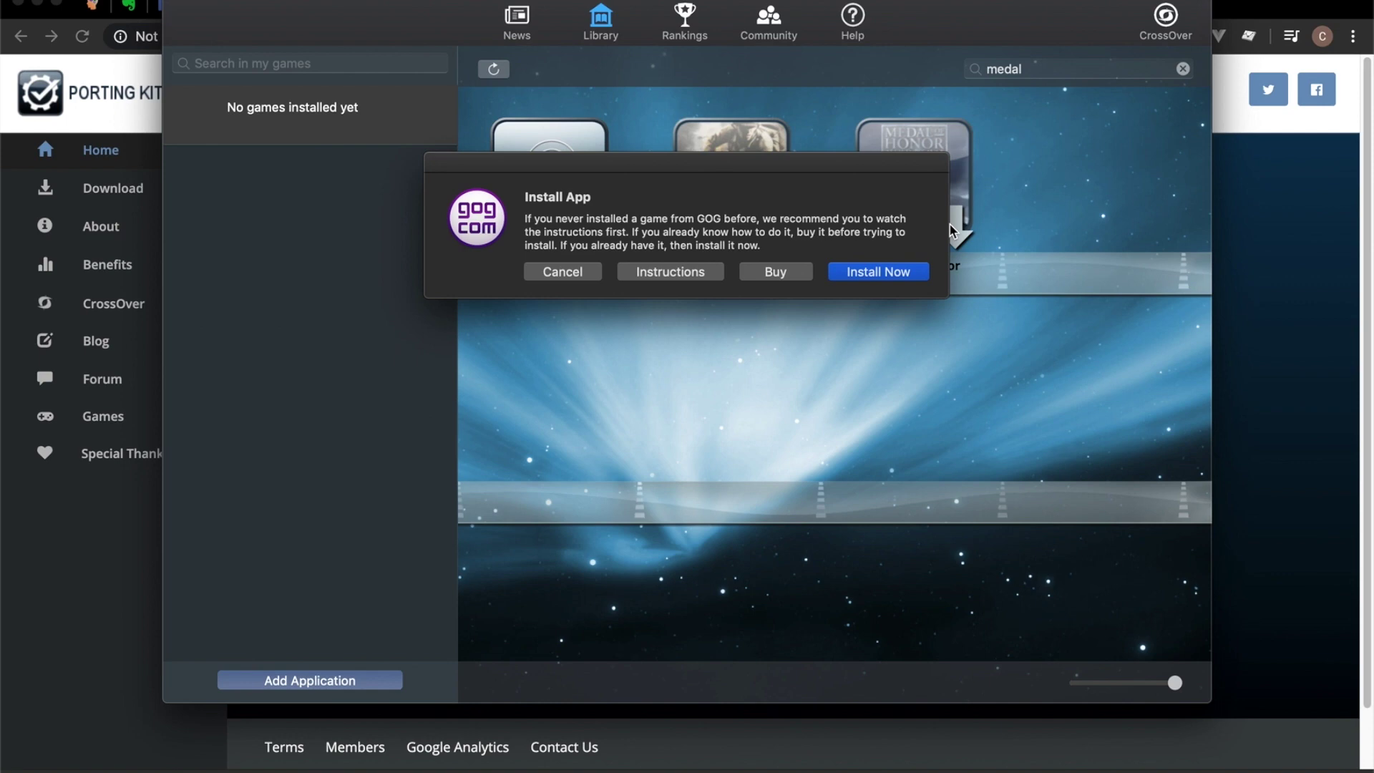
click(762, 276)
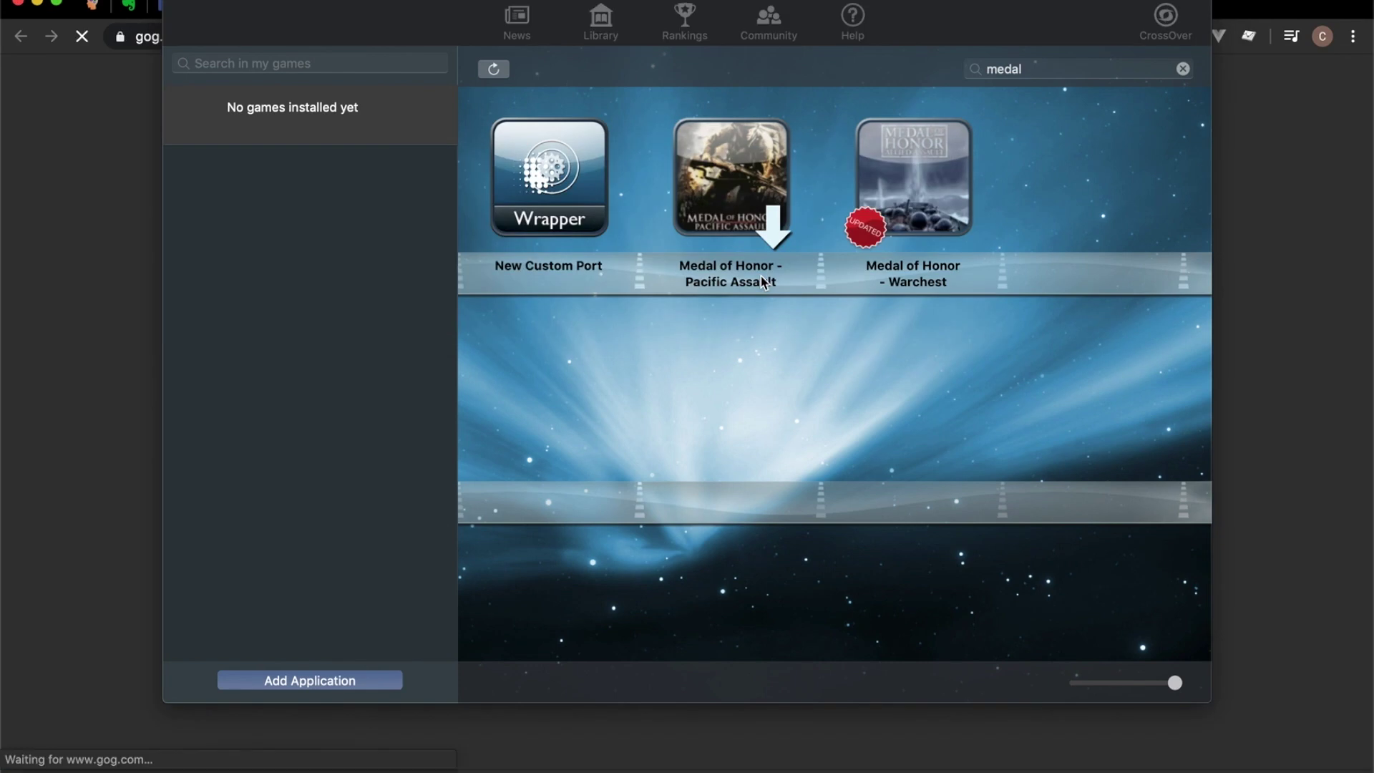
Step: From the GOG store page, go to the owned-games library and open Medal of Honor's details
click(45, 238)
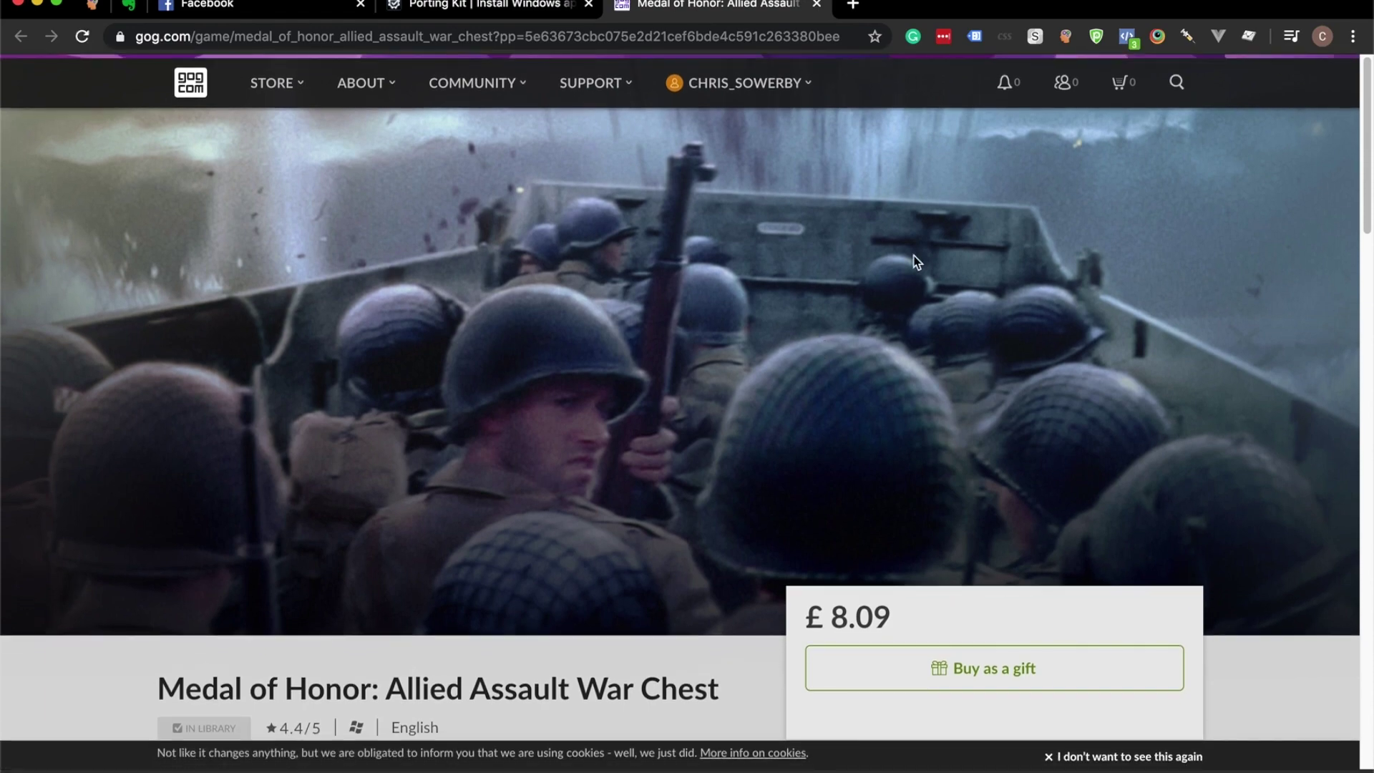
scroll(913, 262, down, 6)
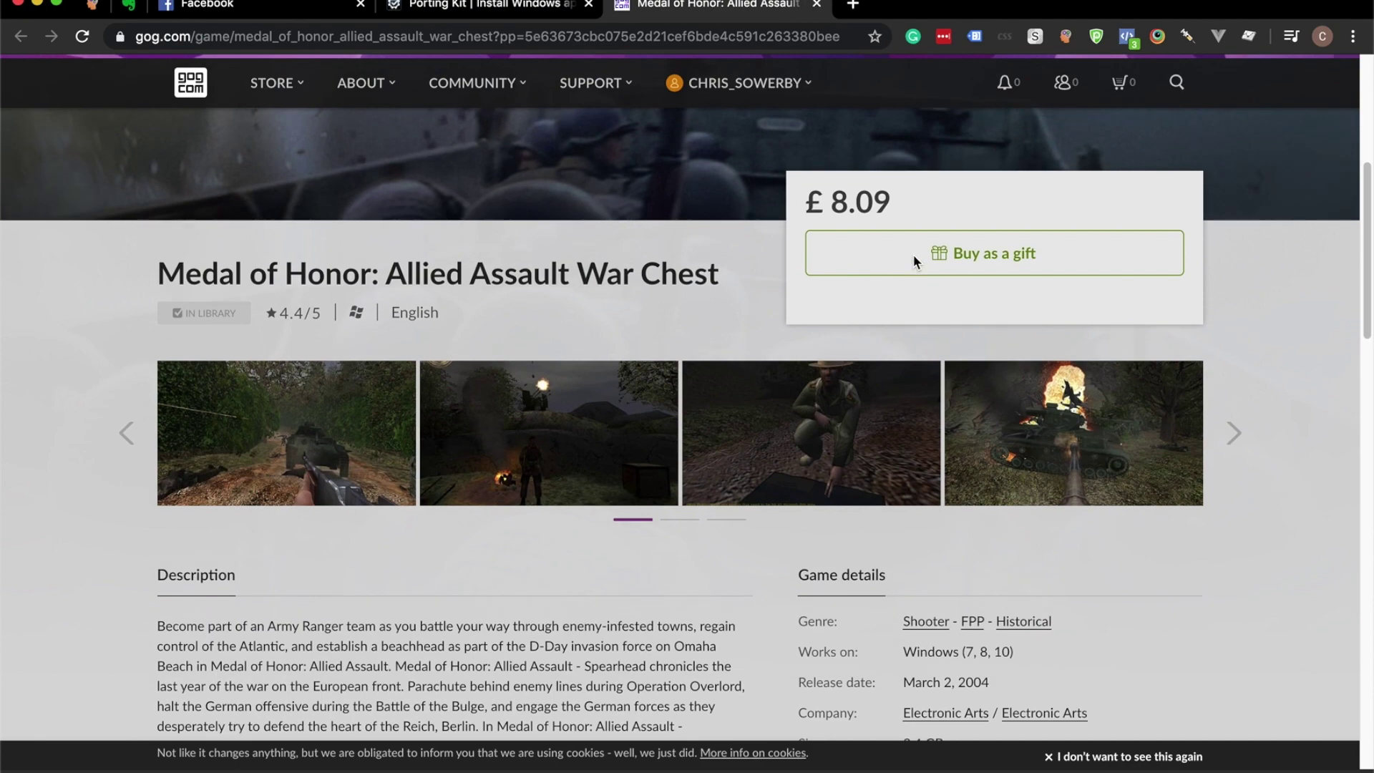
scroll(913, 255, up, 6)
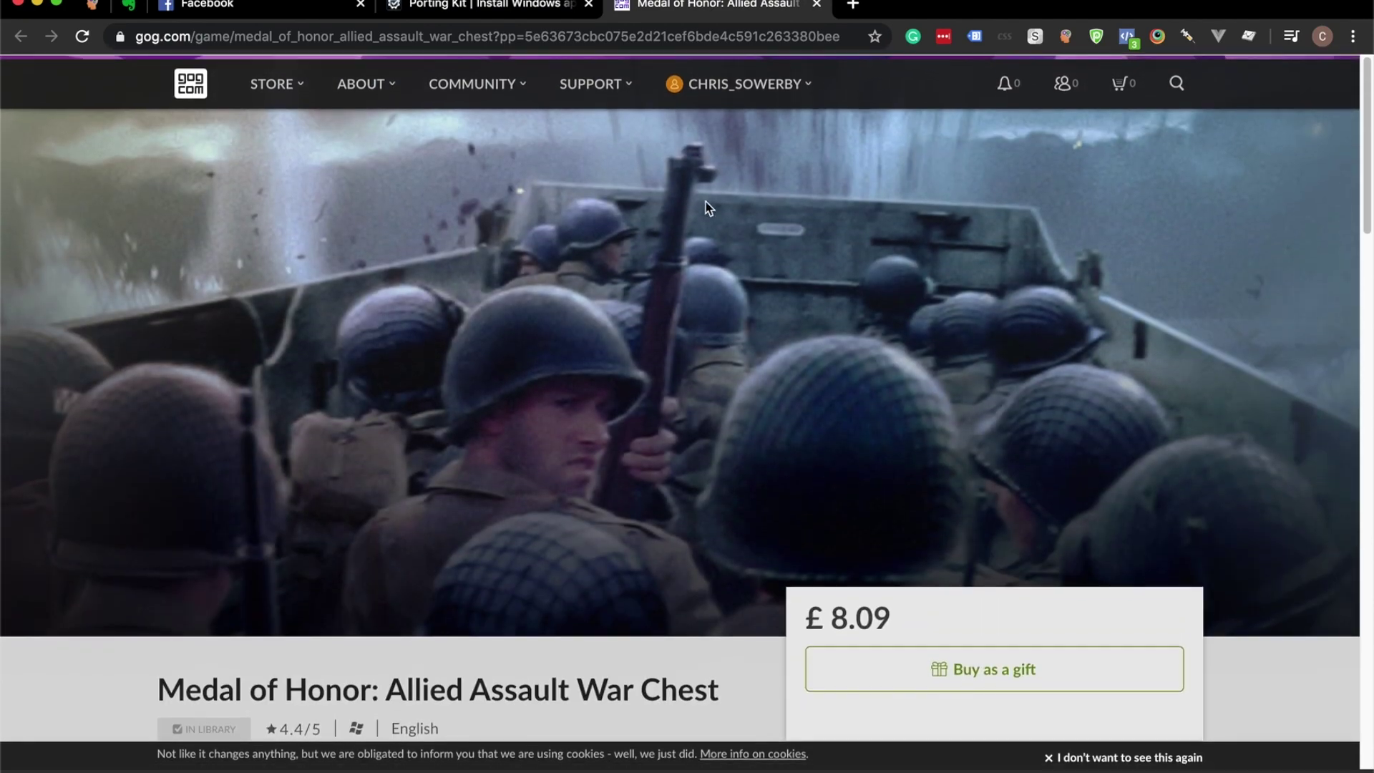
click(746, 86)
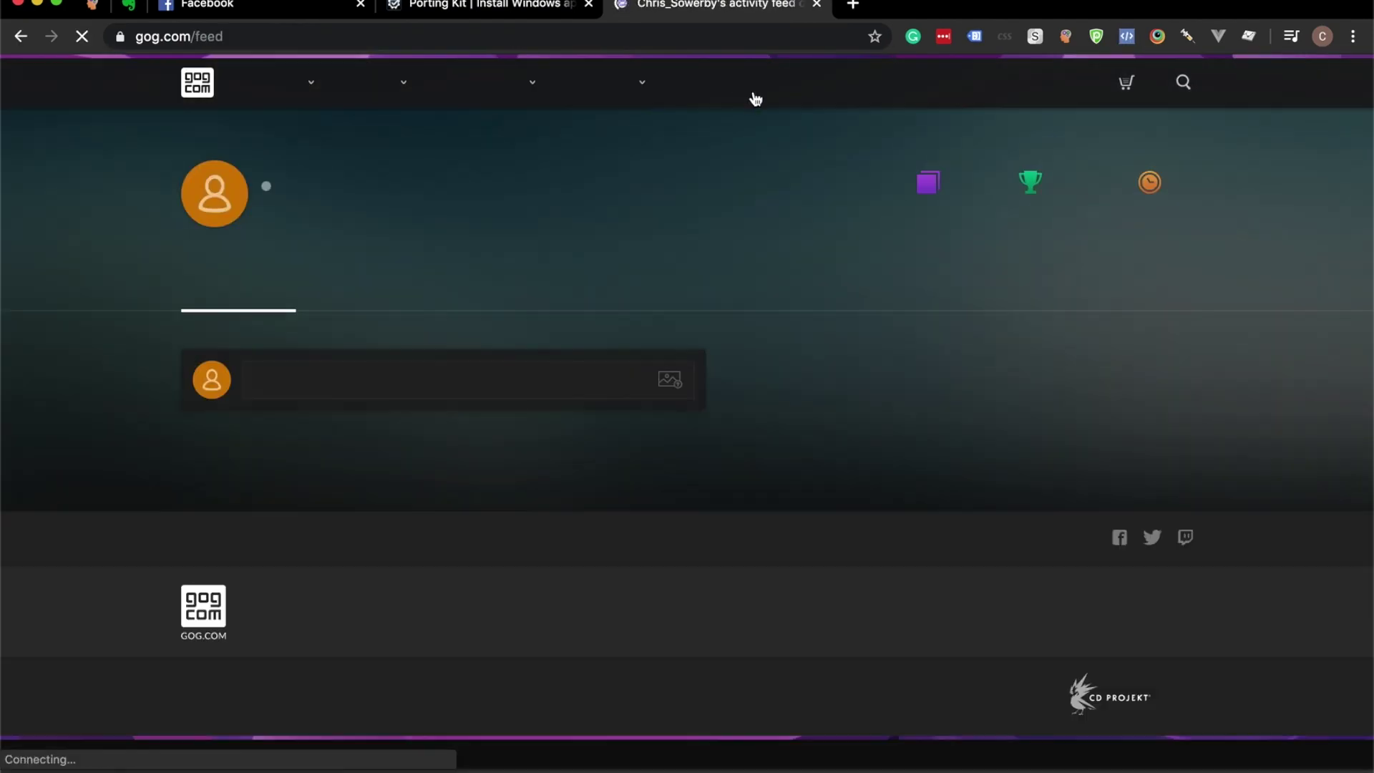
mouse_move(746, 91)
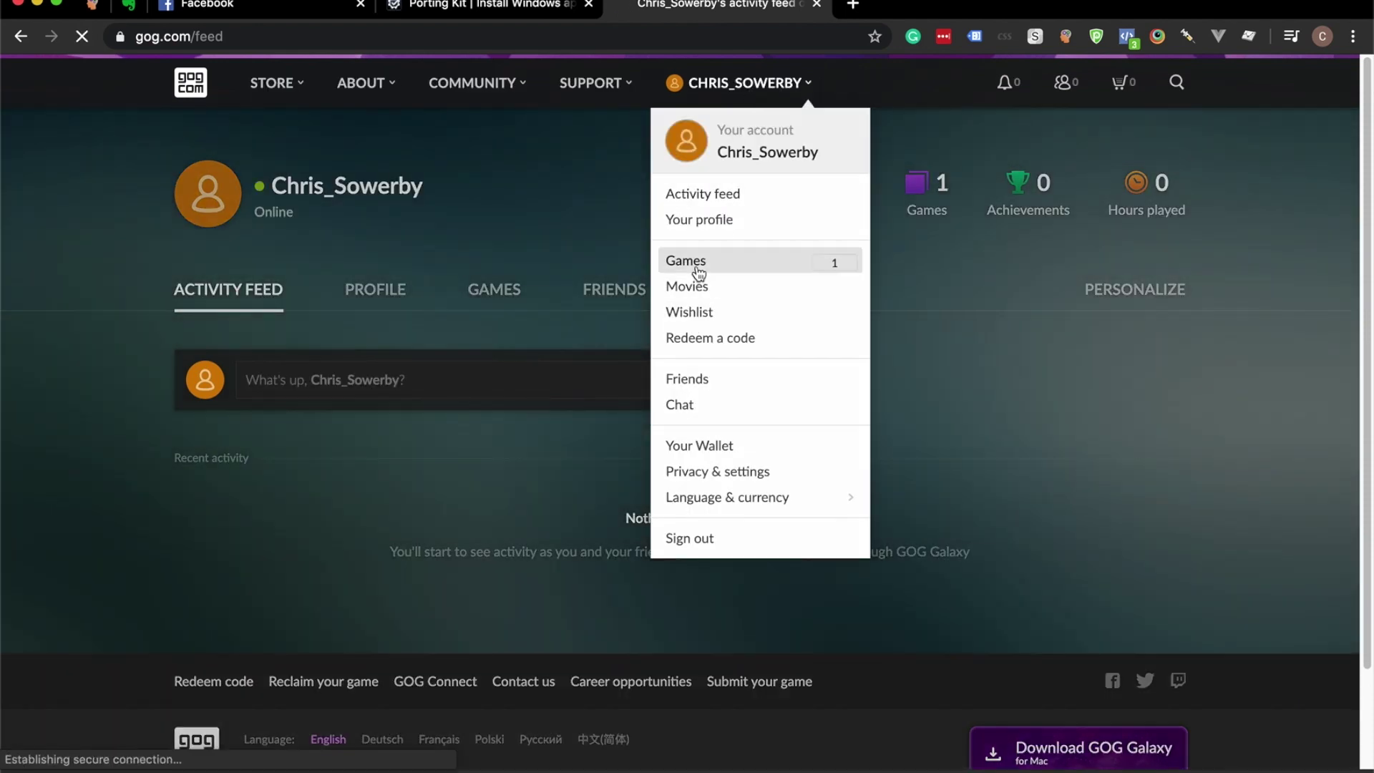
click(698, 270)
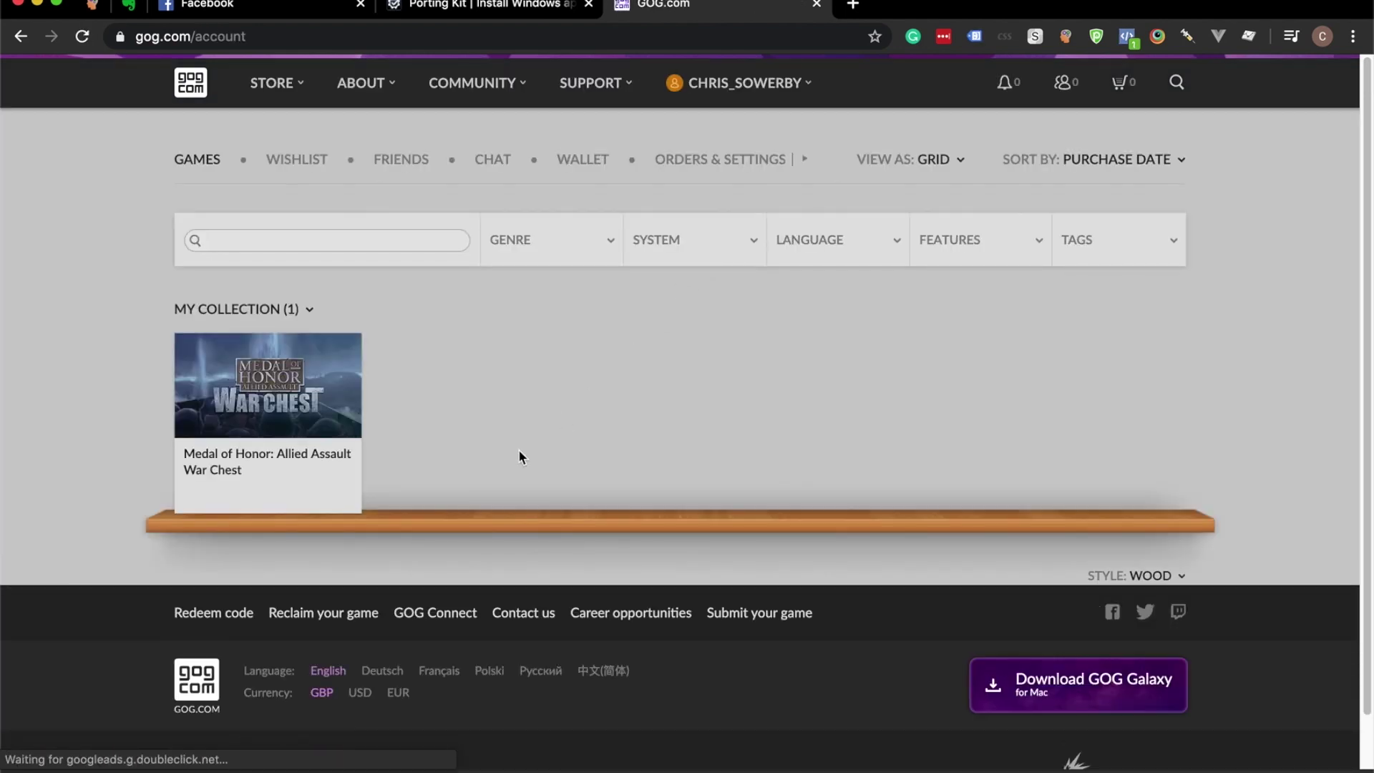
click(263, 377)
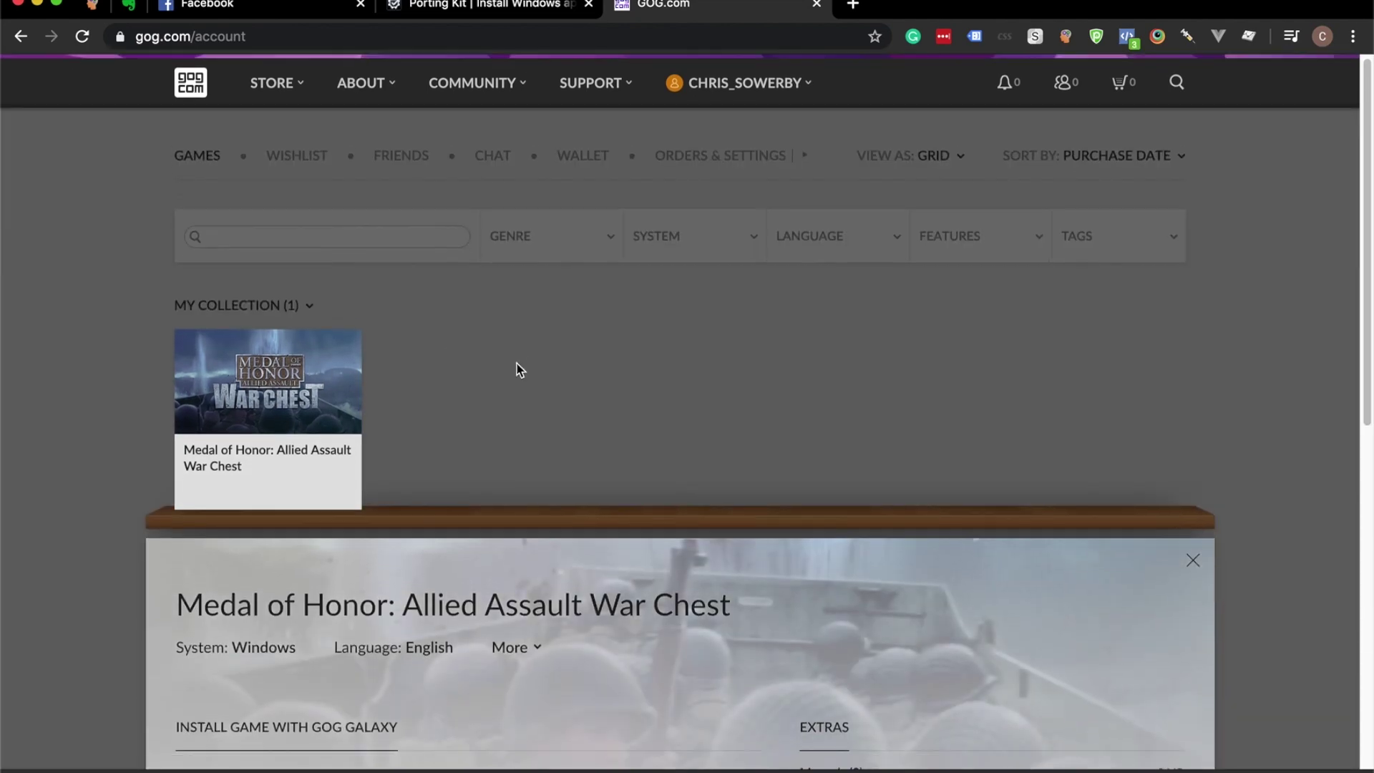
Step: Scroll down to the Medal of Honor offline backup installers section
scroll(517, 362, down, 8)
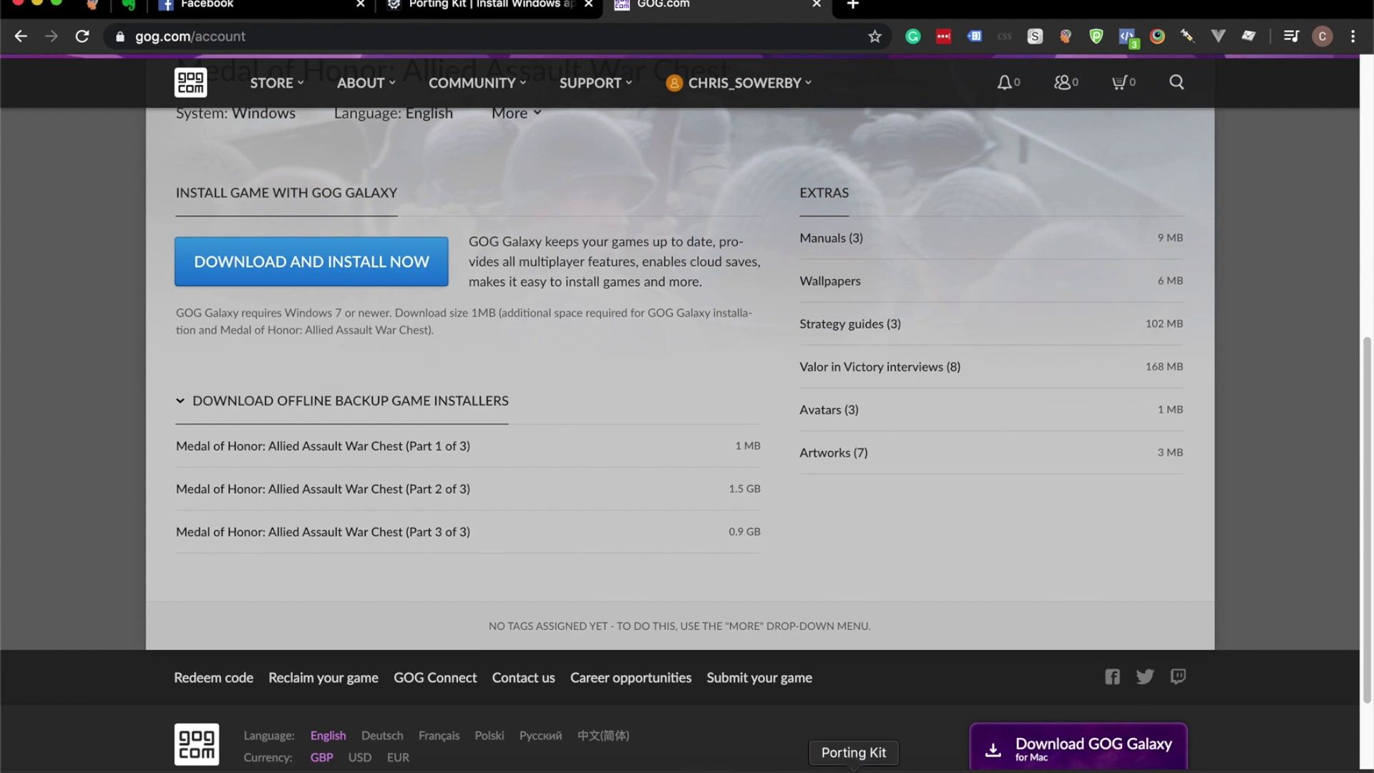
Step: Start installing Medal of Honor - Warchest as an owned game and confirm the offline installers are downloaded
click(853, 771)
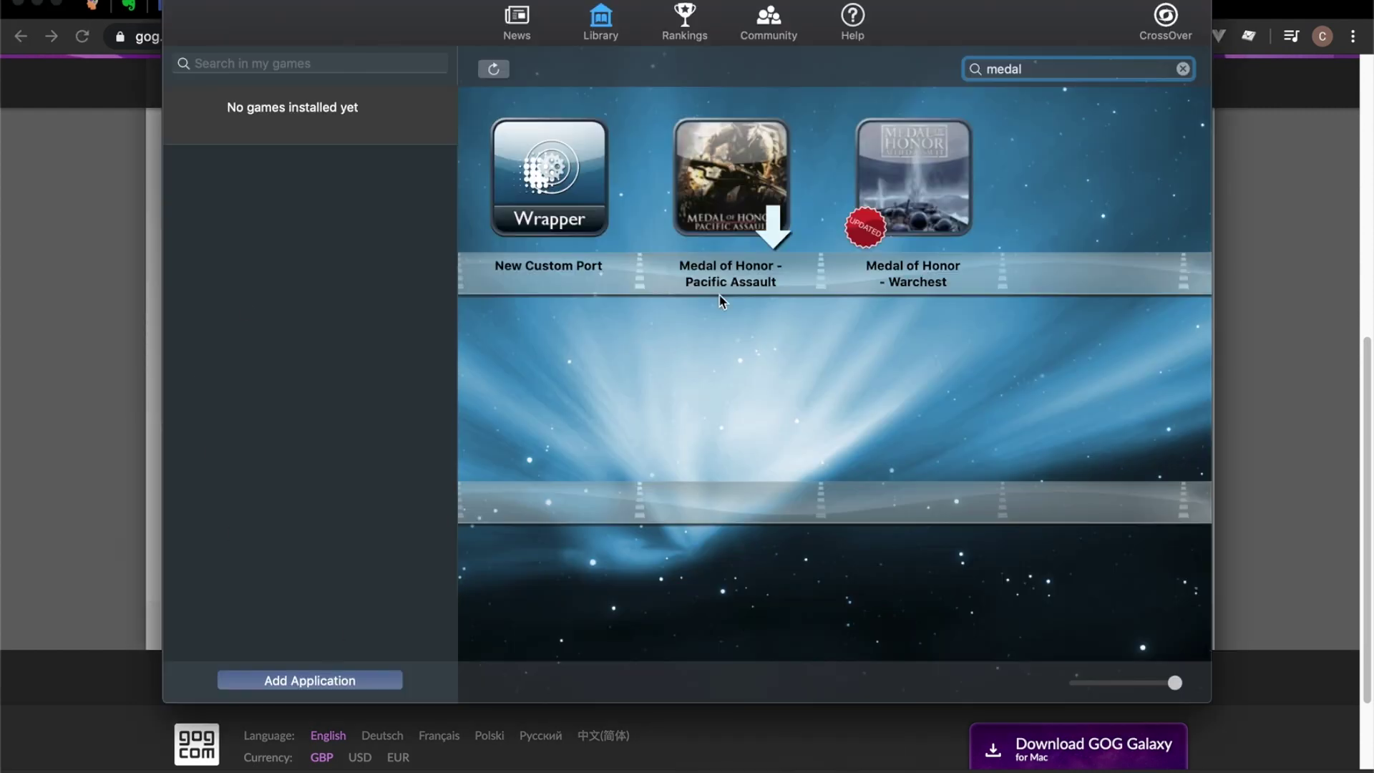
mouse_move(962, 233)
click(966, 233)
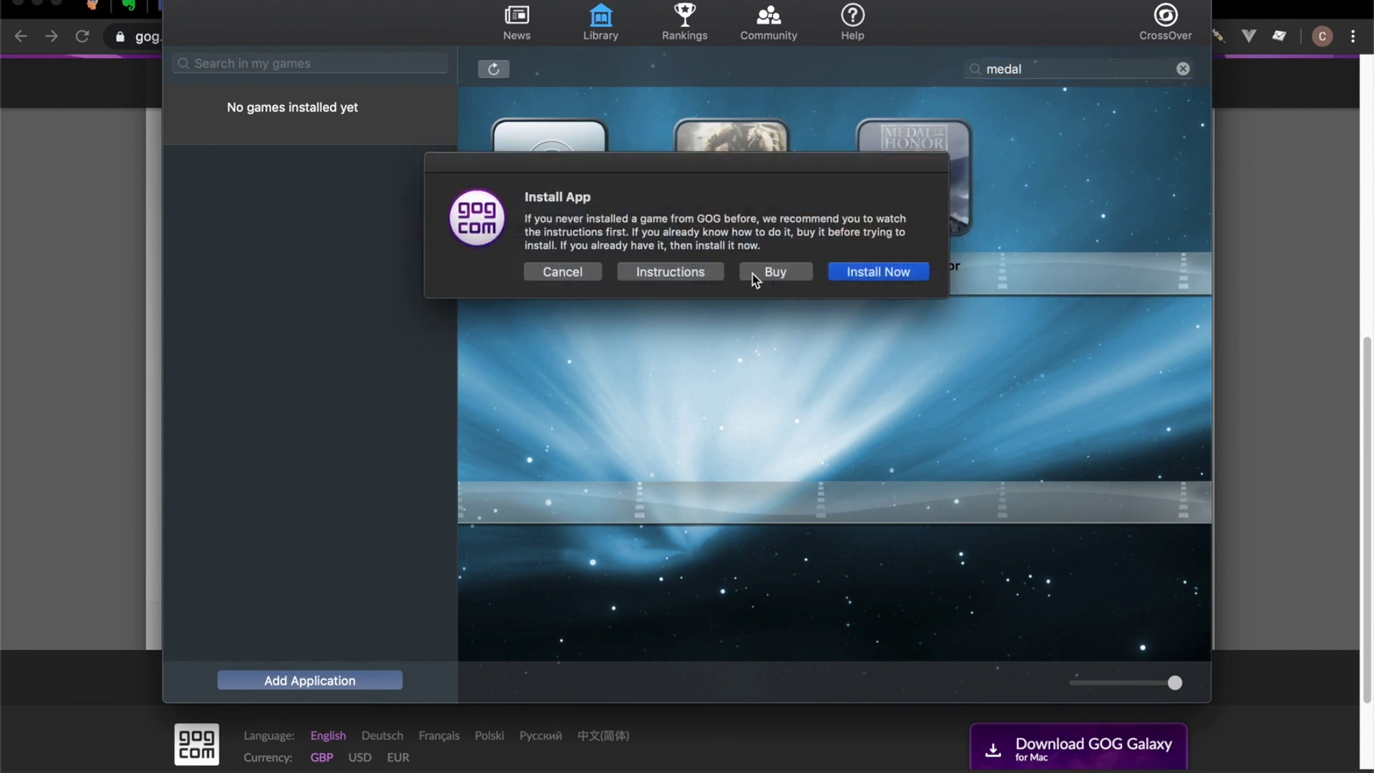
click(878, 271)
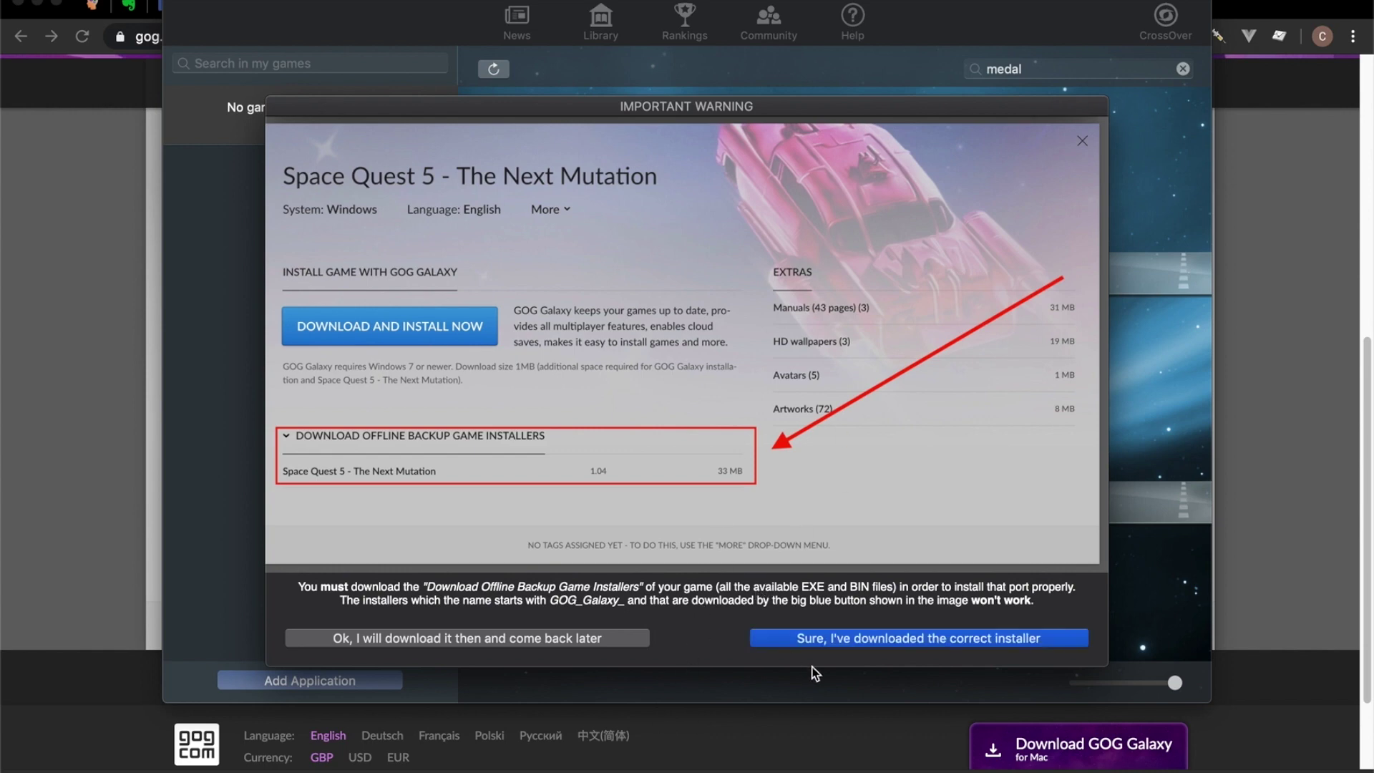
click(846, 639)
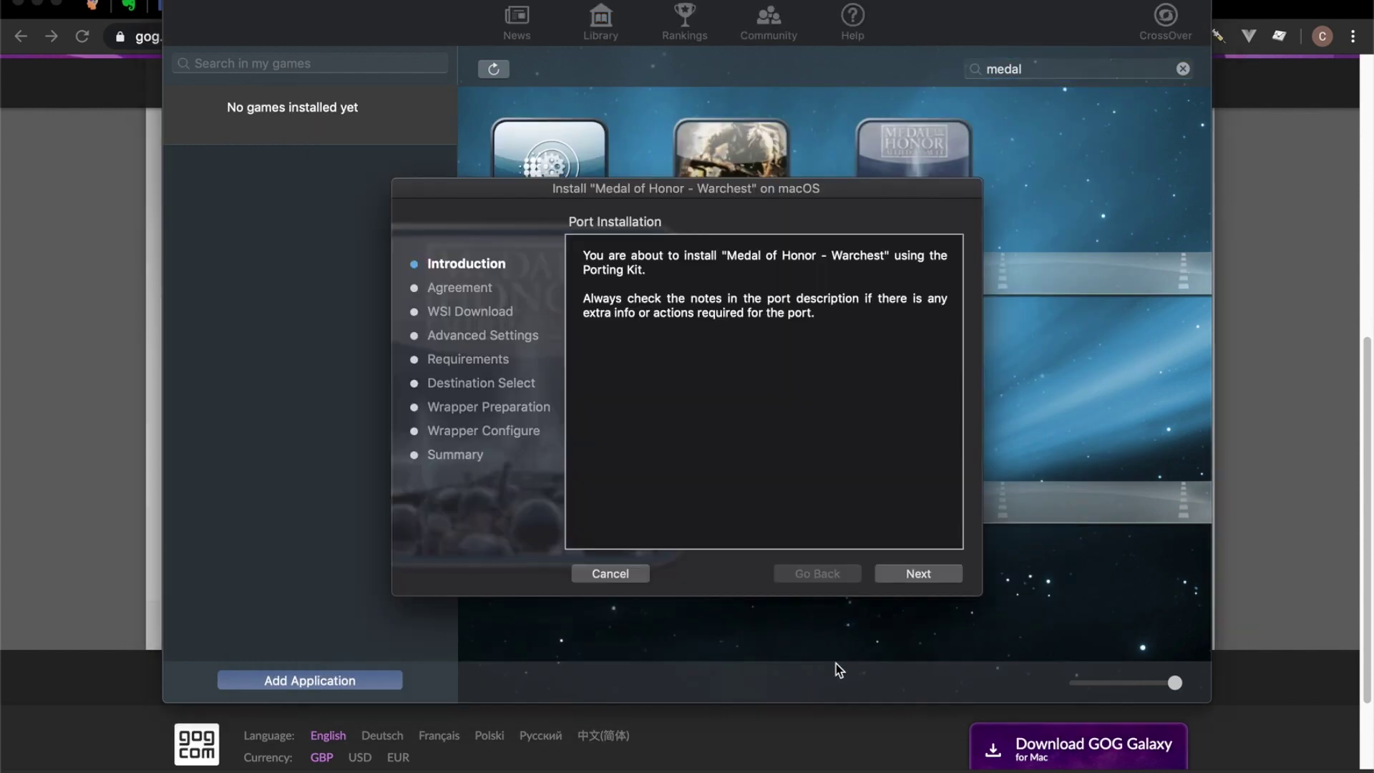
Step: Pass the port introduction, agreement and requirements, build the wrapper, and accept the game's EULA
click(907, 578)
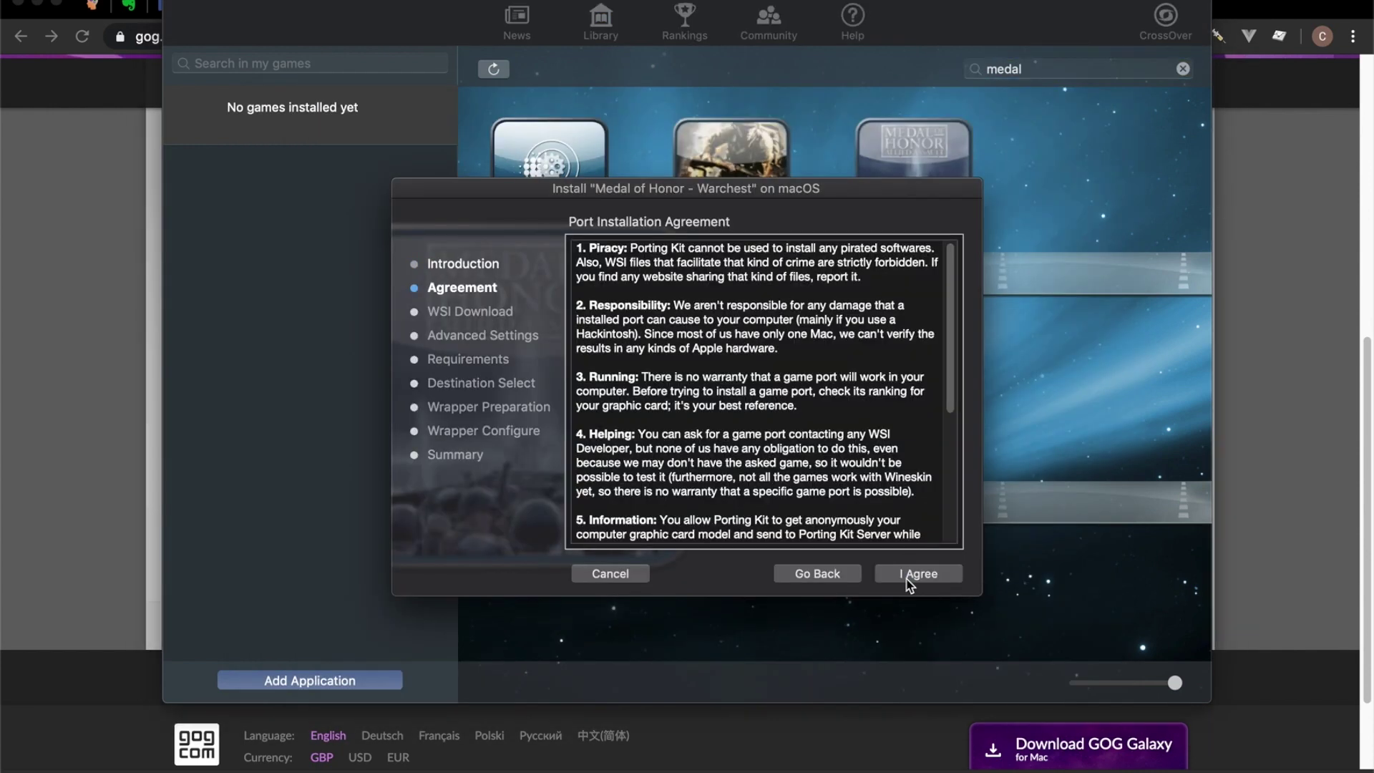
click(910, 581)
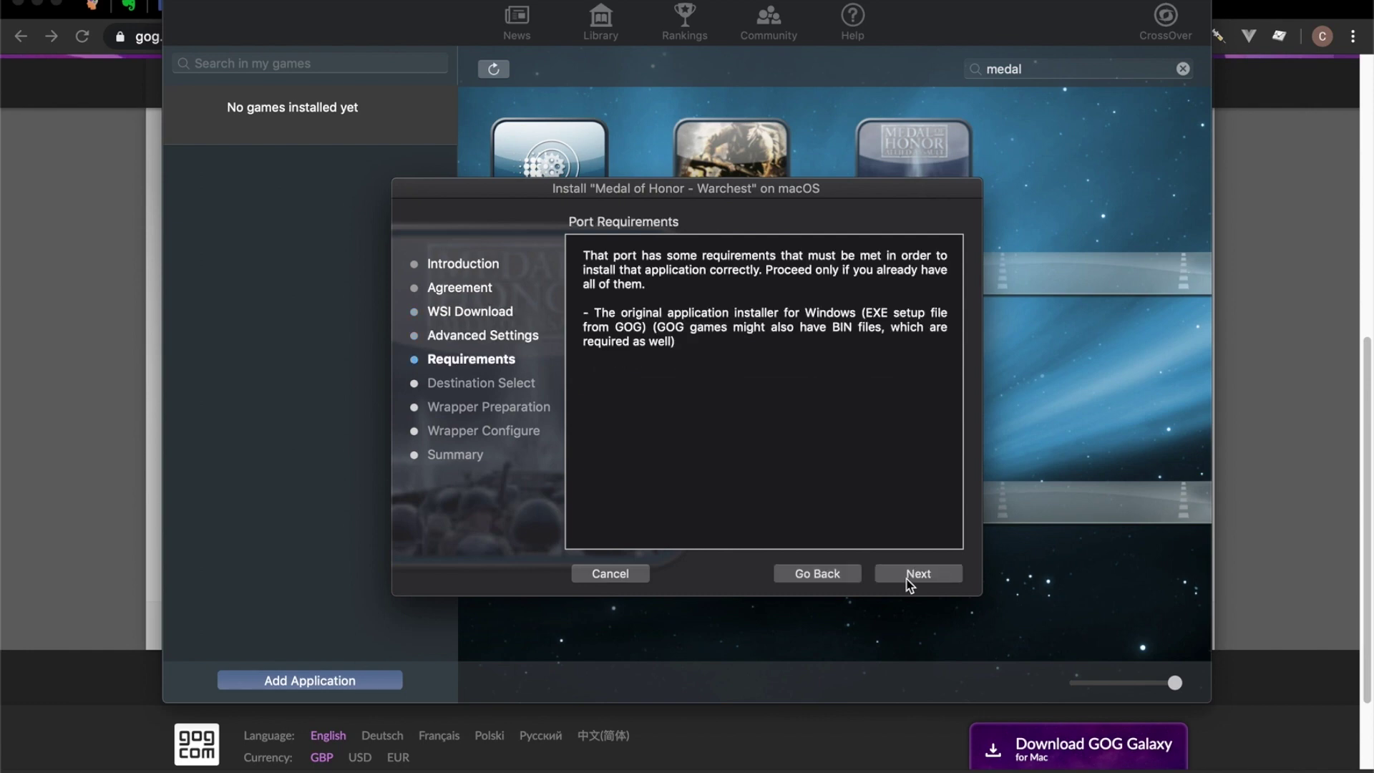
click(908, 578)
click(909, 581)
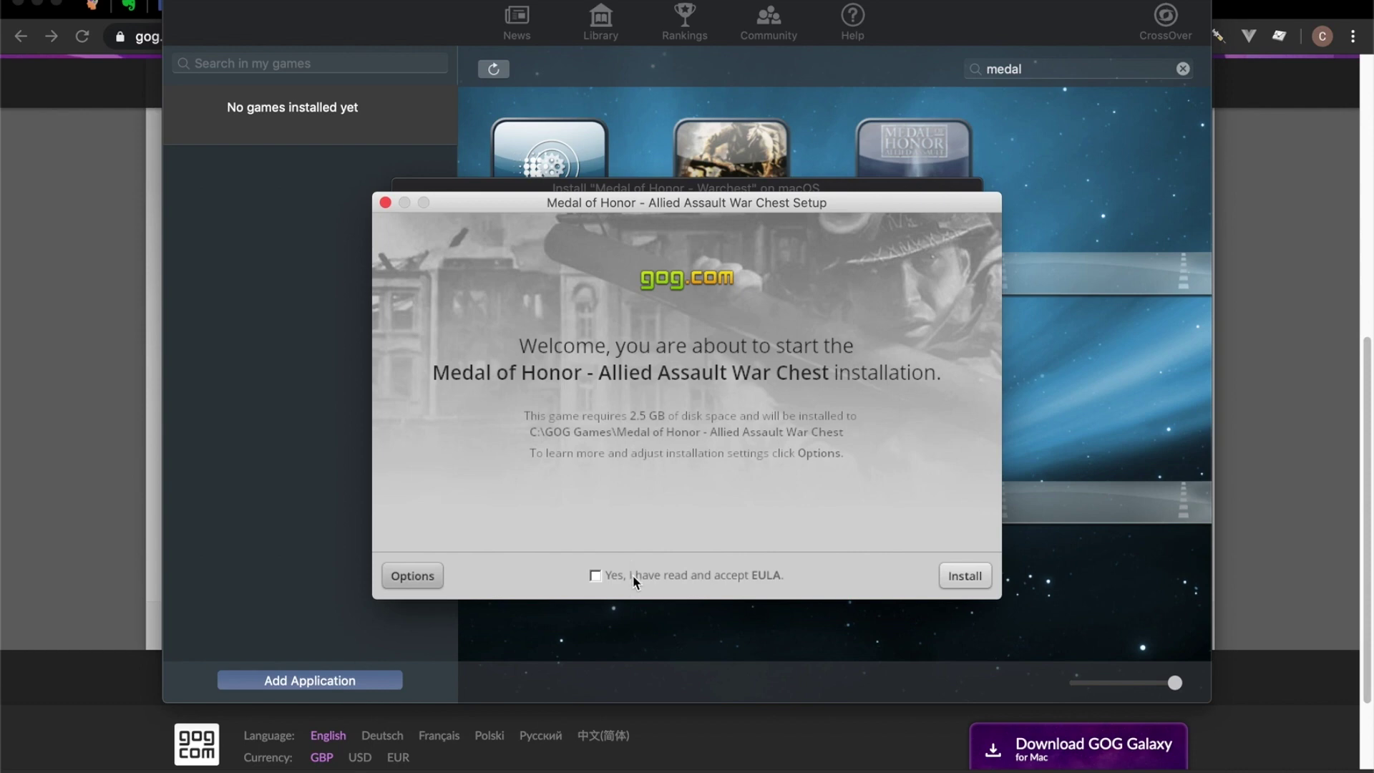
click(597, 577)
Step: Install the game files, then launch Medal of Honor - Allied Assault War Chest
click(966, 575)
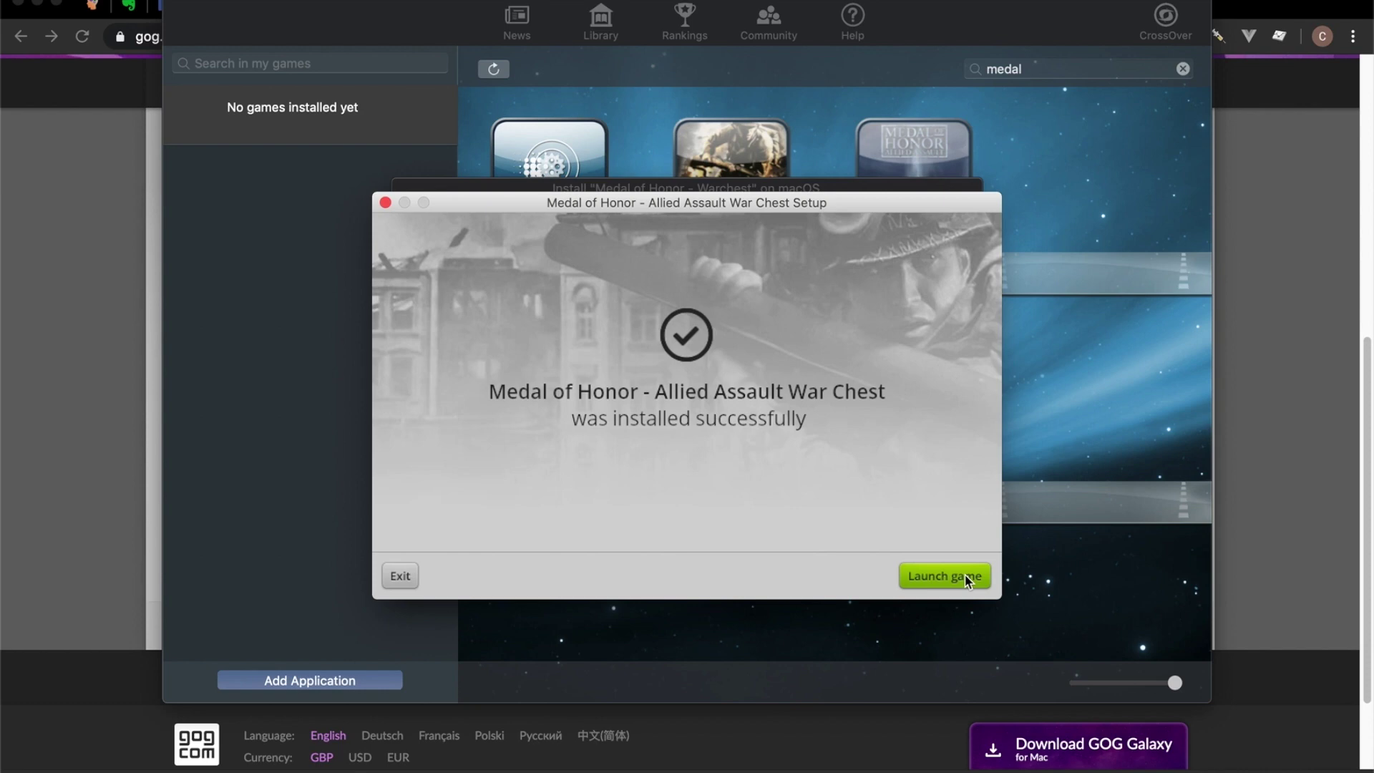
click(965, 575)
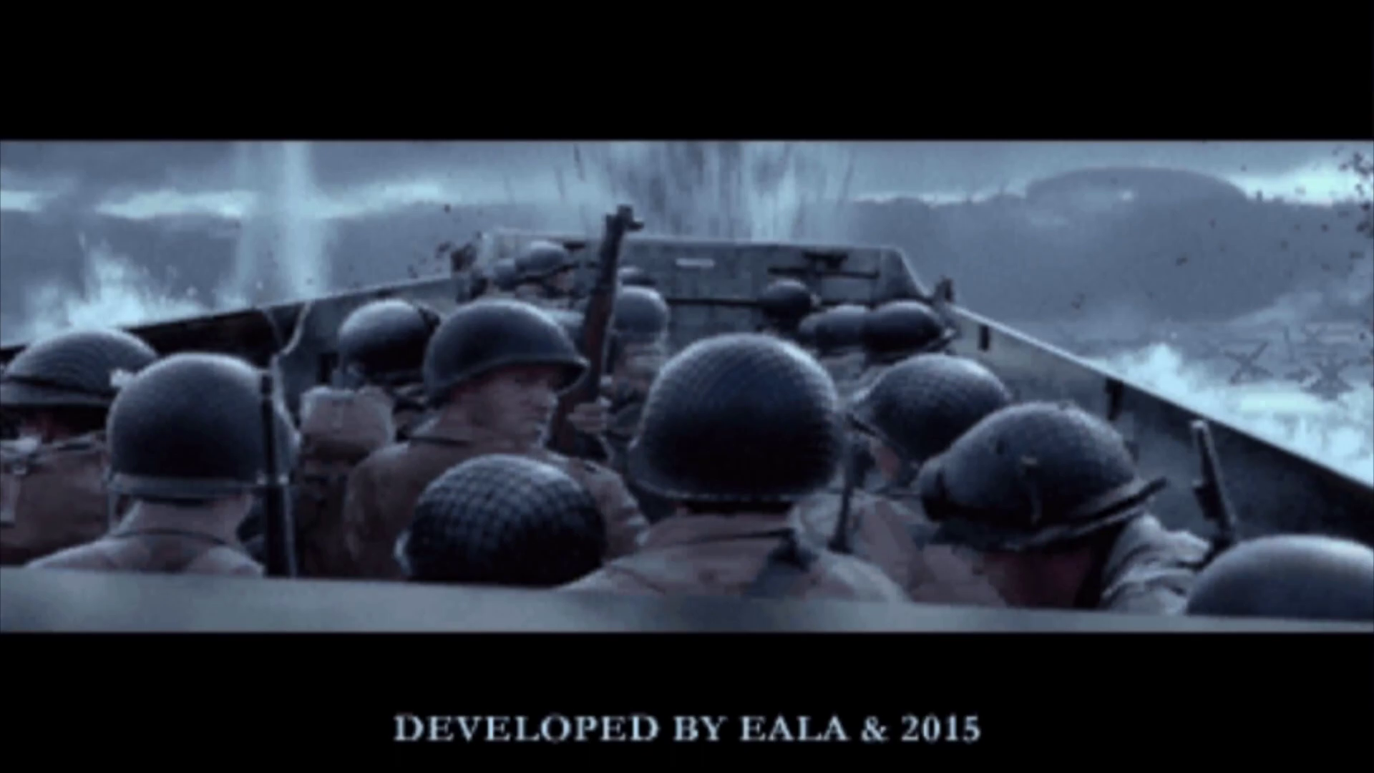
Step: Skip the intro cinematic with Escape, then move to Credits and open them
key(Escape)
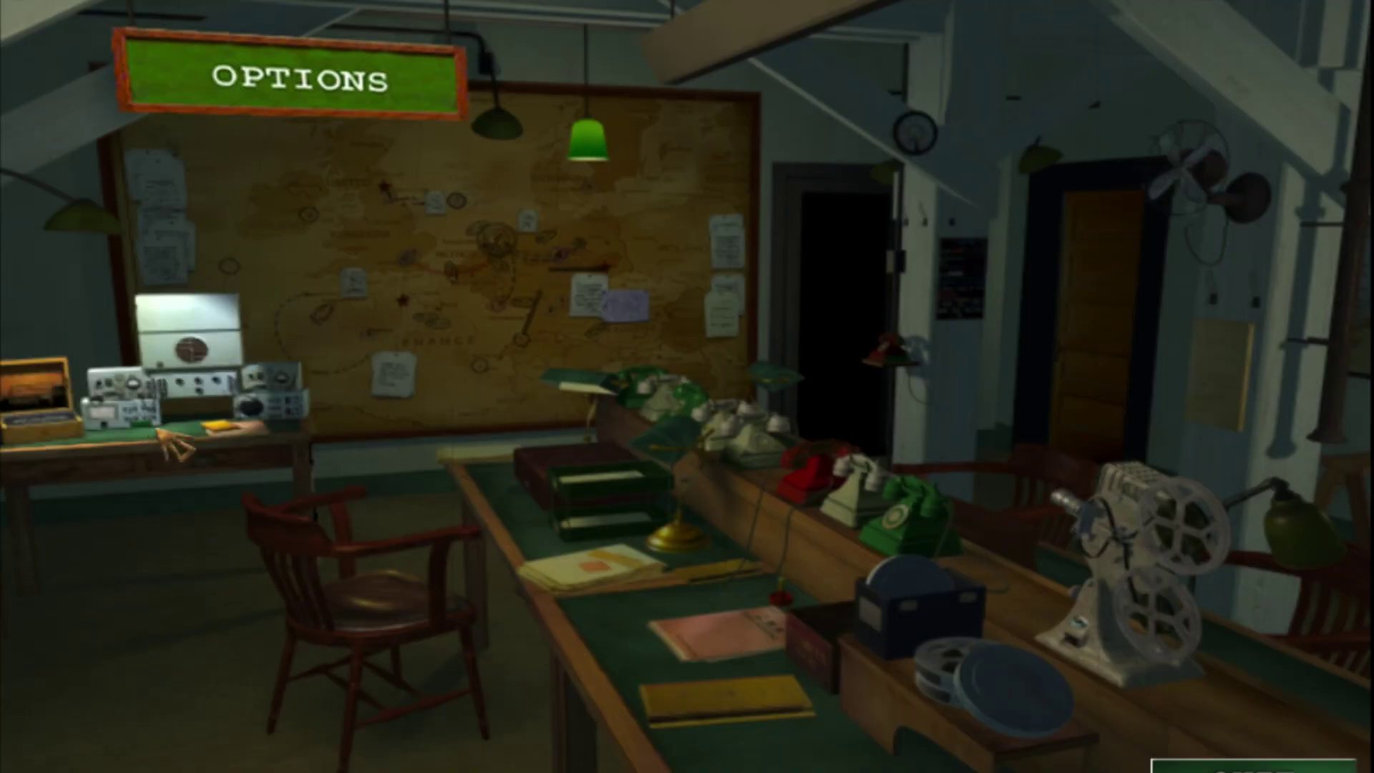
key(Right)
key(Return)
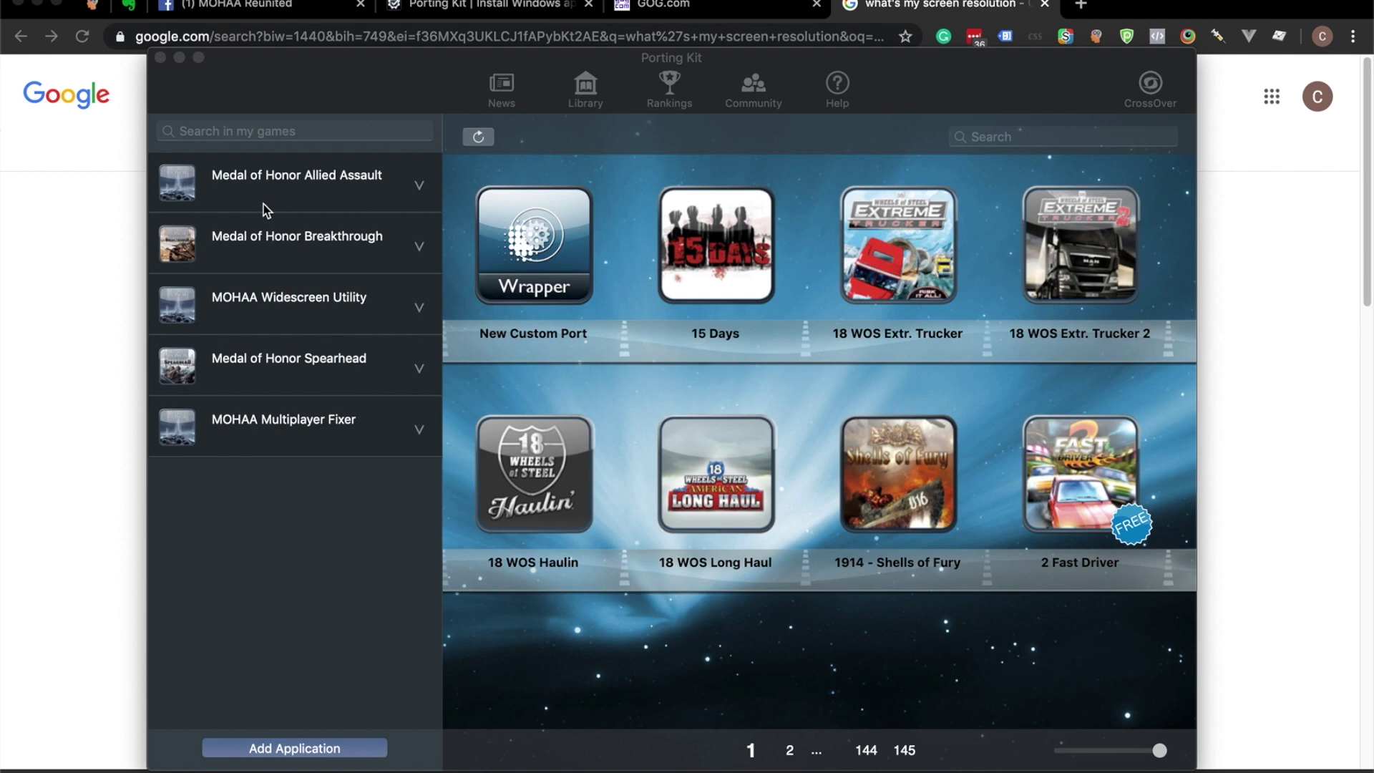
Step: Right-click Medal of Honor Allied Assault in the sidebar, then dismiss the context menu
right_click(348, 199)
click(299, 472)
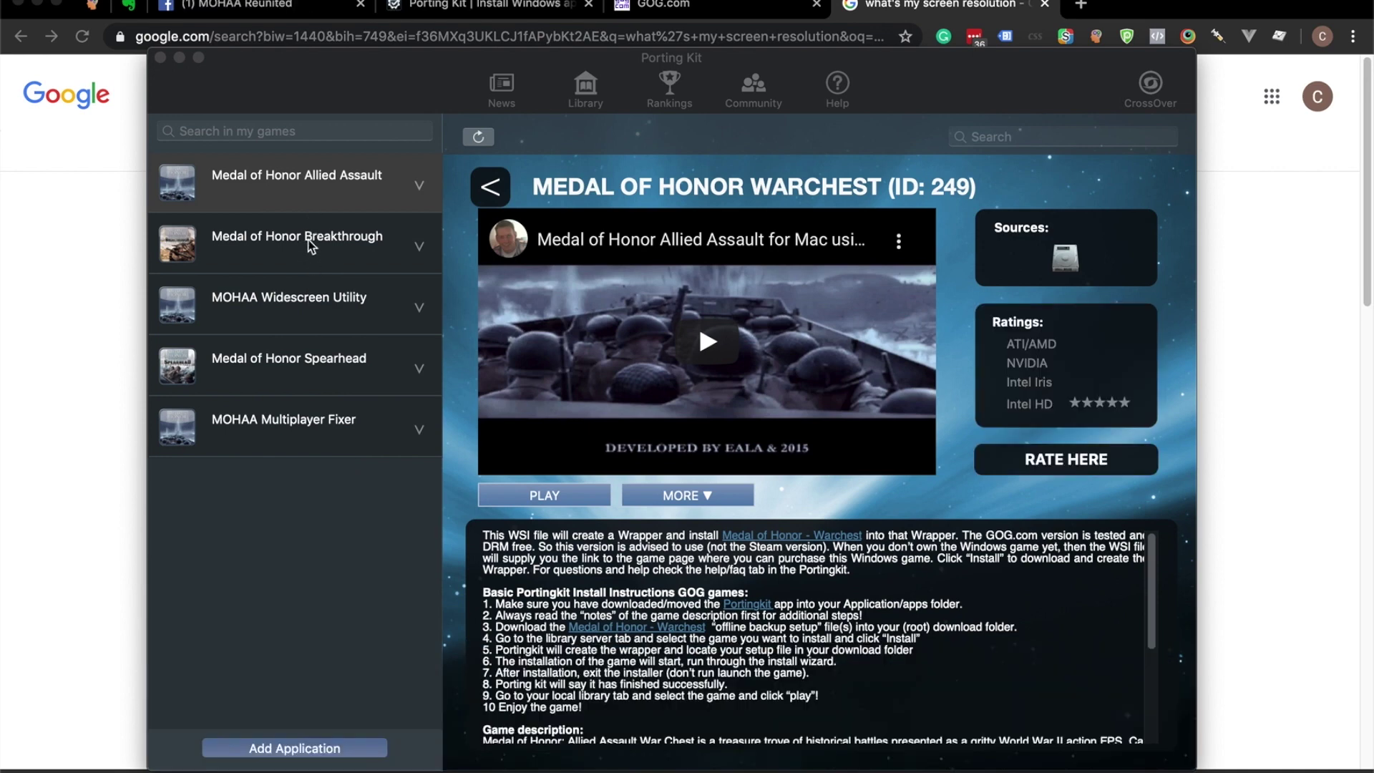